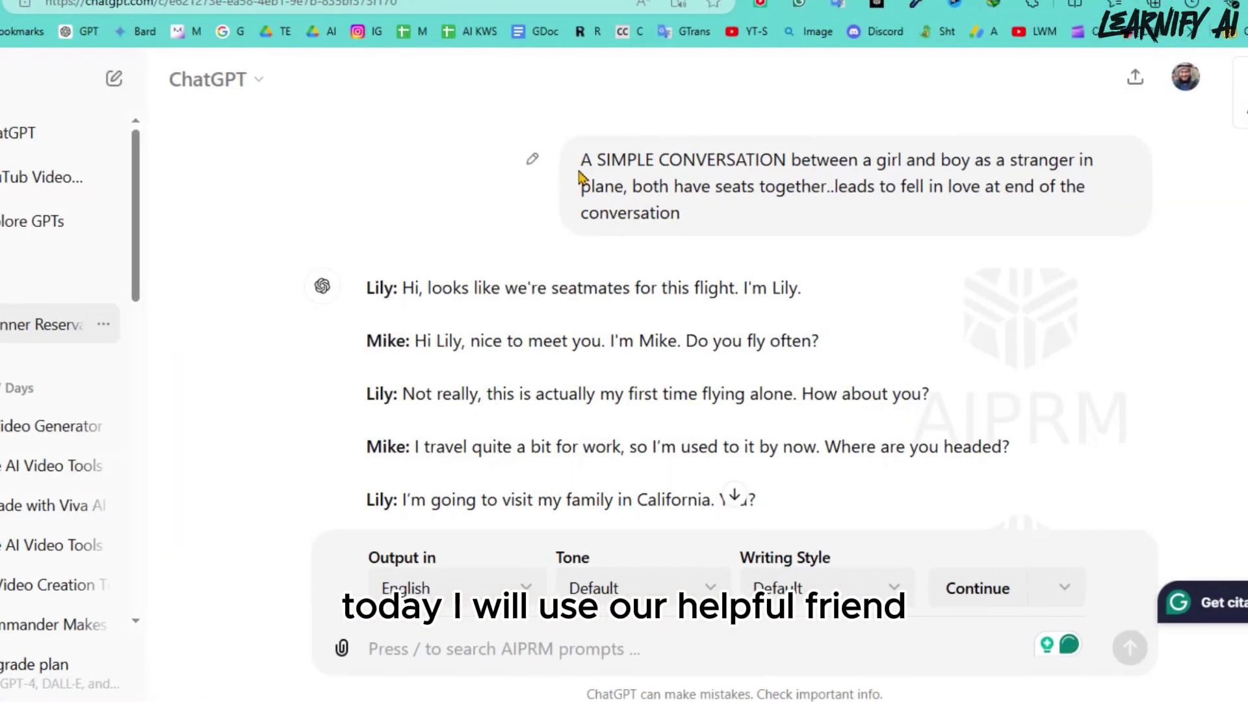
{"action": "left_click_drag", "start_coordinate": [580, 162], "coordinate": [710, 162]}
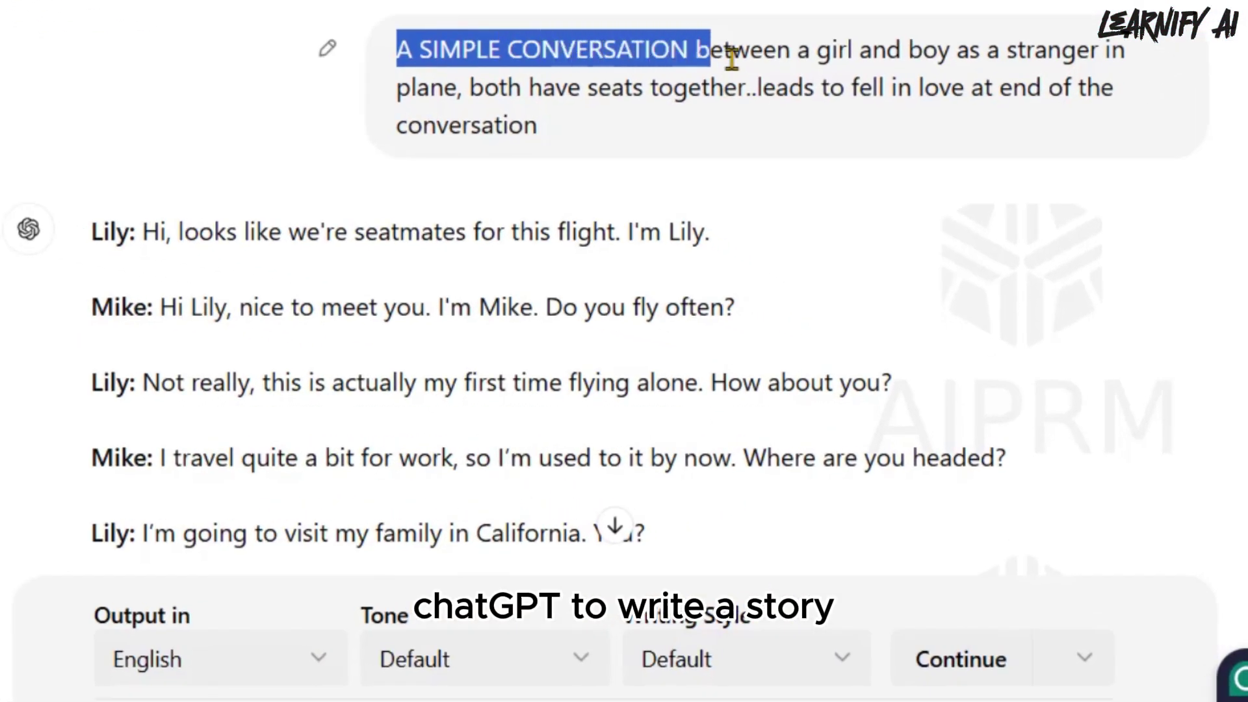
{"action": "left_click_drag", "start_coordinate": [907, 48], "coordinate": [1095, 47]}
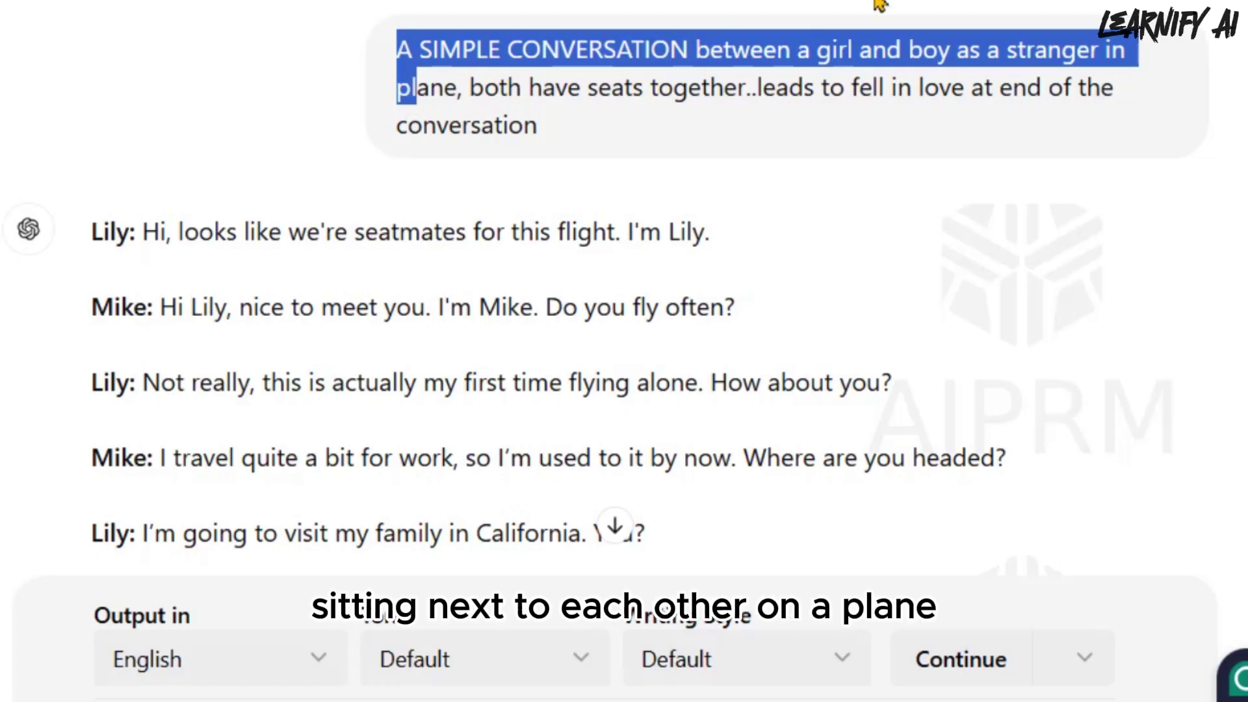
{"action": "left_click_drag", "start_coordinate": [416, 87], "coordinate": [537, 125]}
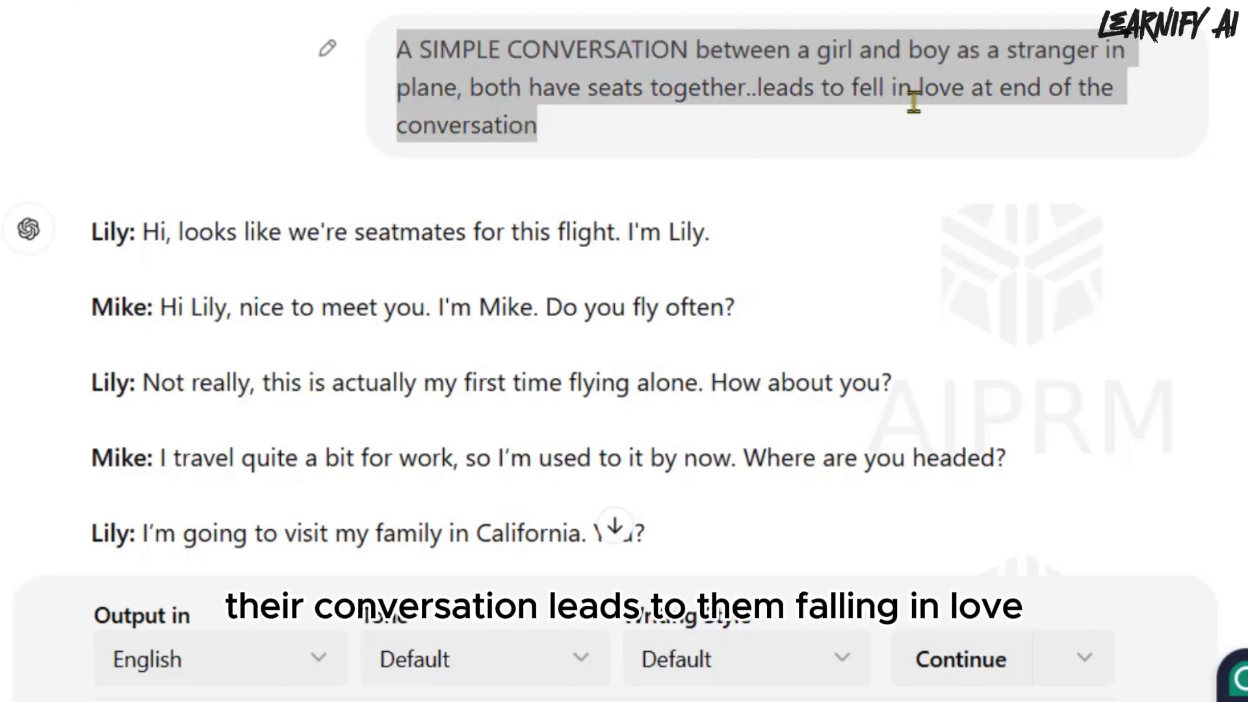
{"action": "left_click", "coordinate": [635, 184]}
{"action": "scroll", "coordinate": [825, 381], "scroll_direction": "down", "scroll_amount": 10}
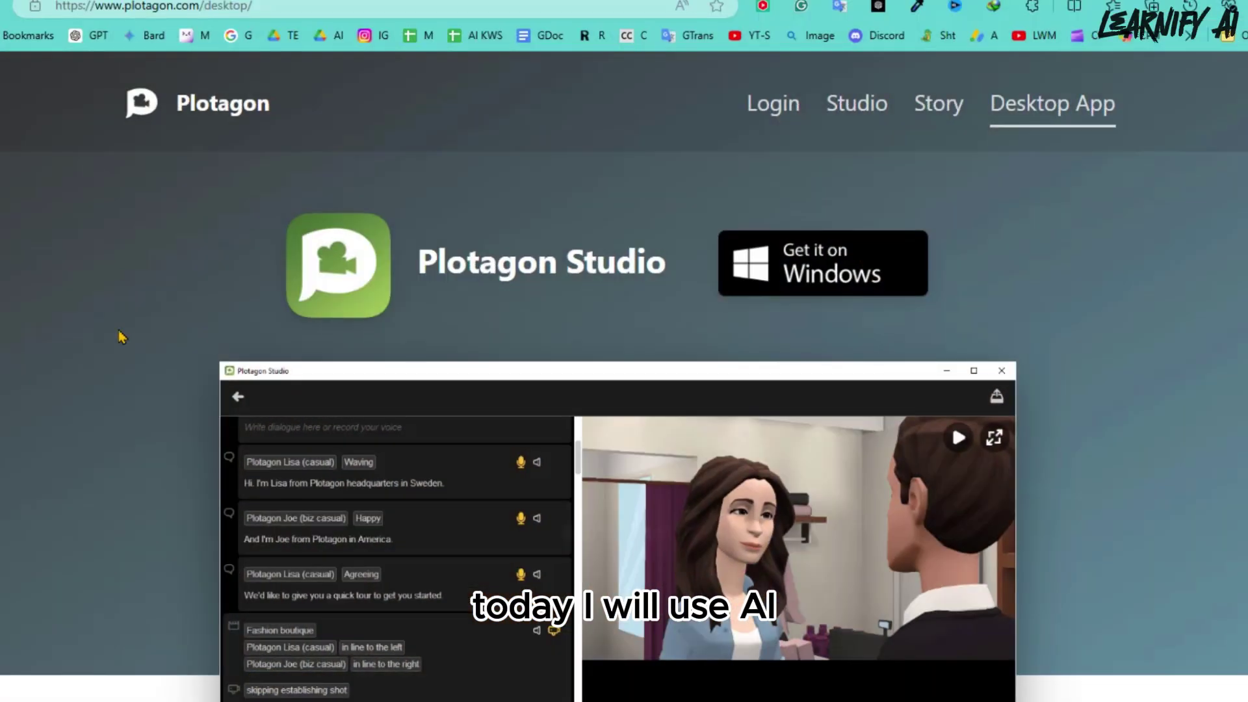
Search Google for 'Plotagon Studio'
{"action": "scroll", "coordinate": [119, 336], "scroll_direction": "down", "scroll_amount": 4}
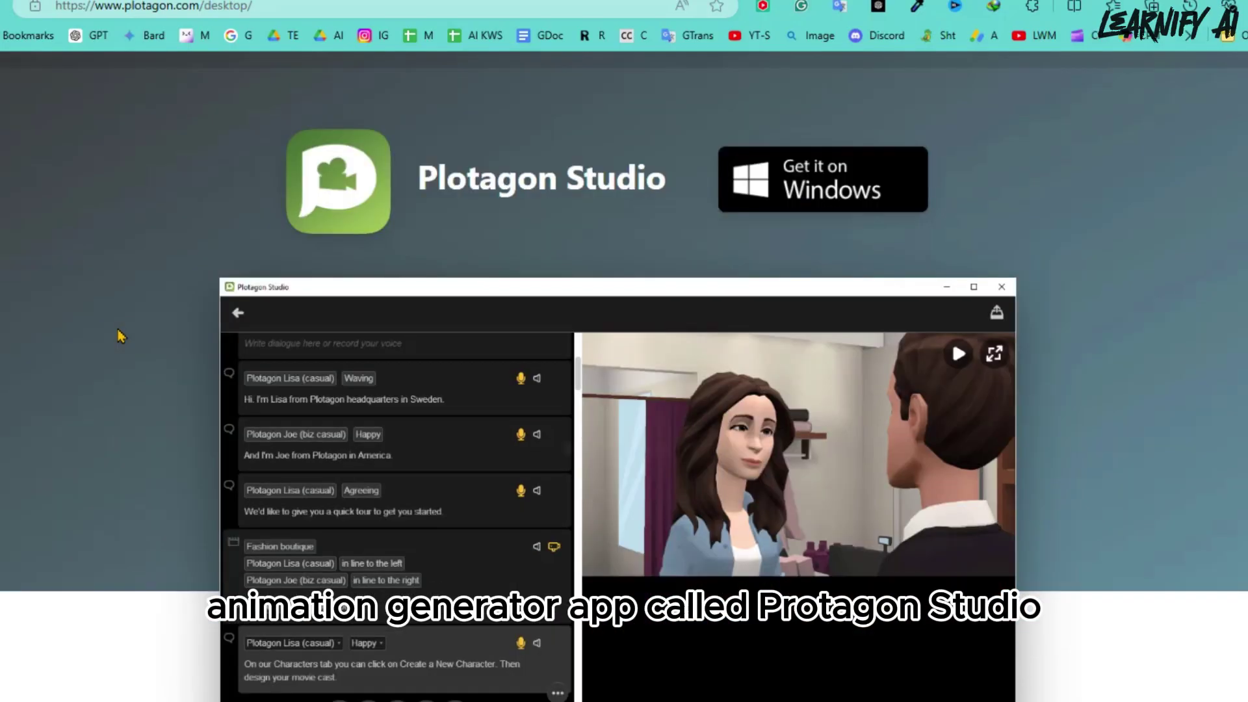
{"action": "scroll", "coordinate": [119, 336], "scroll_direction": "down", "scroll_amount": 3}
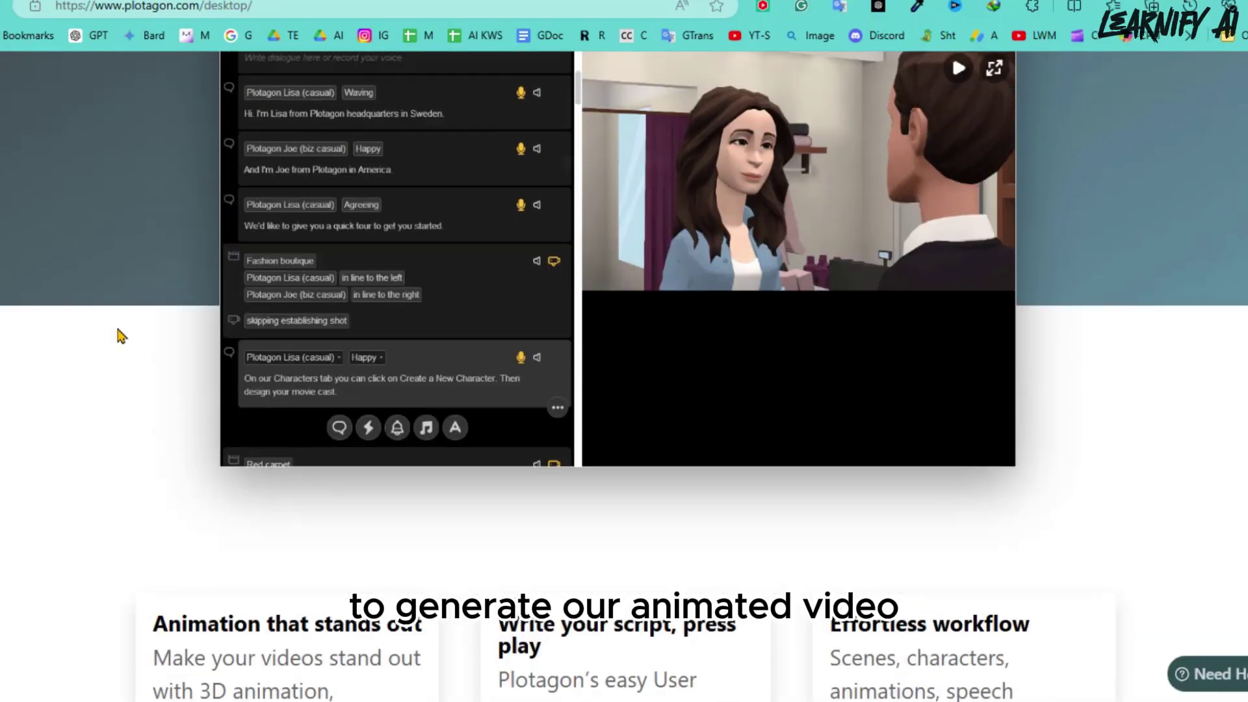
{"action": "scroll", "coordinate": [119, 336], "scroll_direction": "up", "scroll_amount": 4}
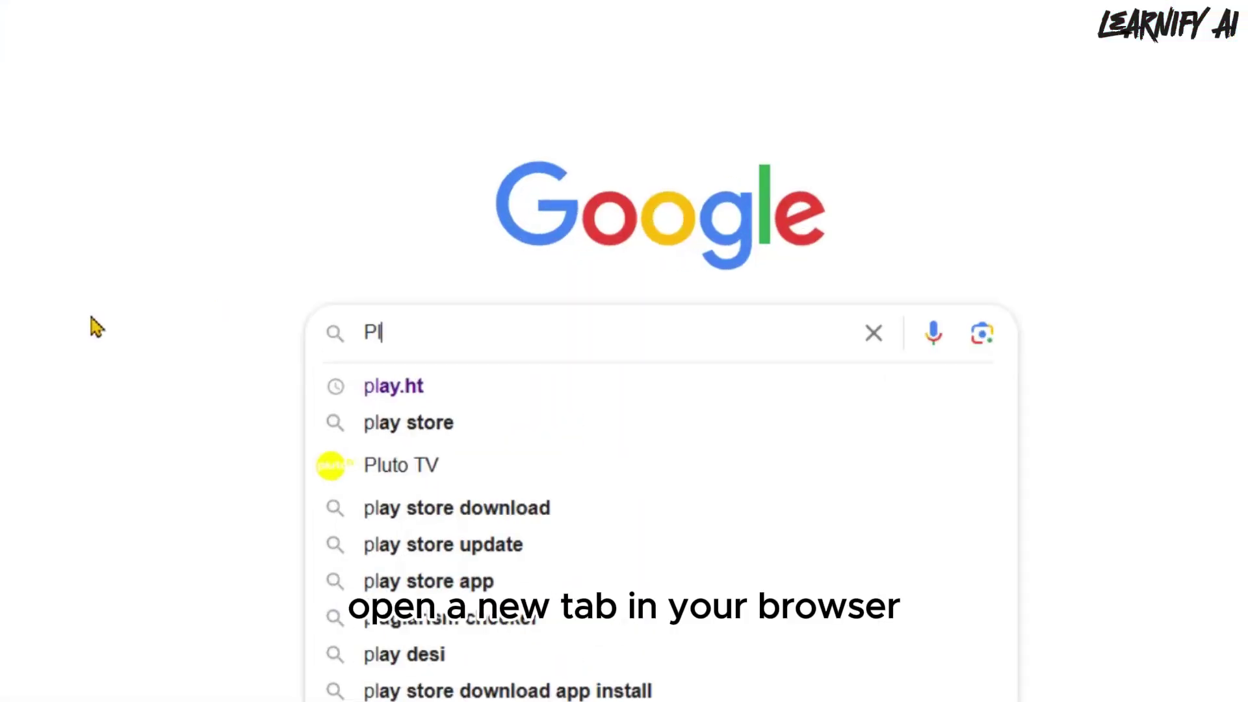
{"action": "type", "text": "otagon Stu"}
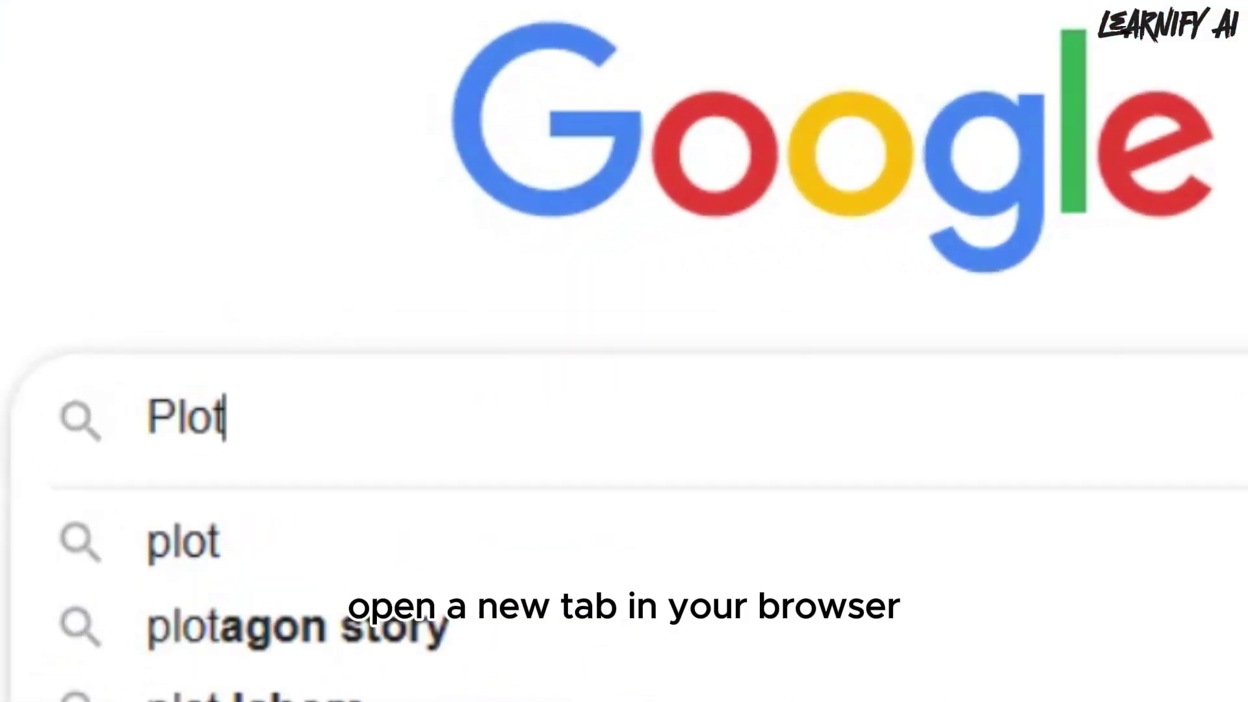
{"action": "type", "text": "dio"}
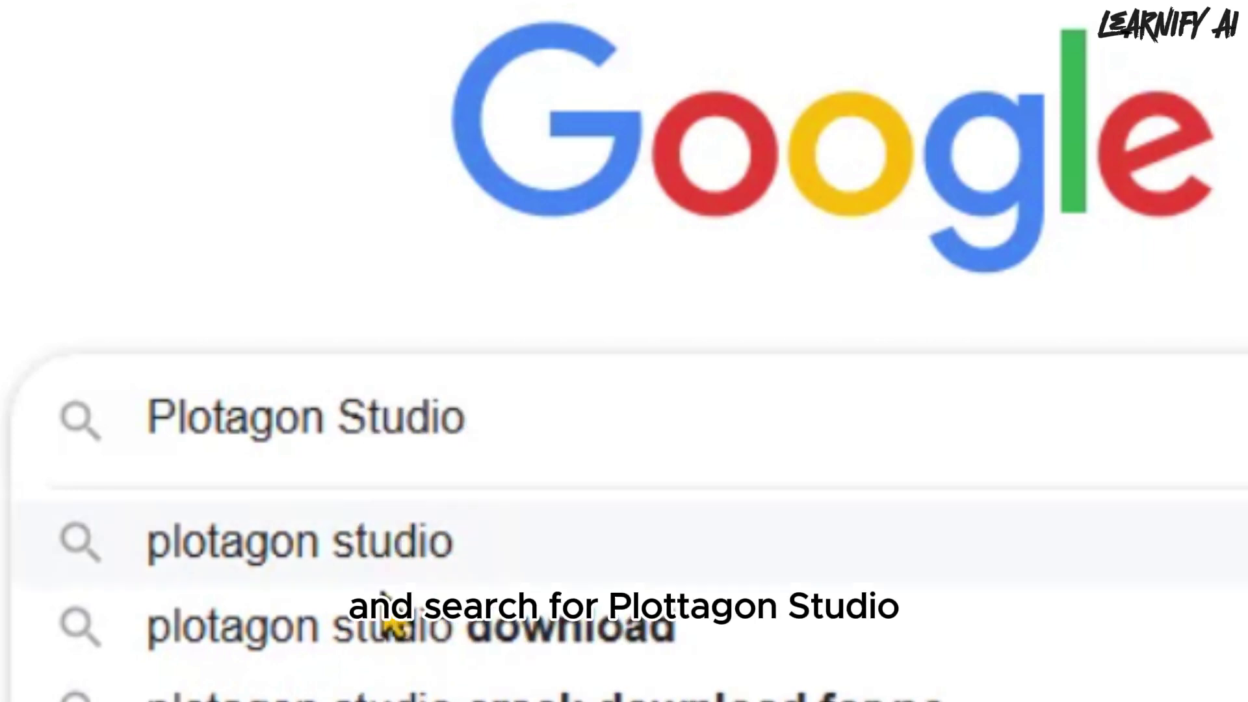
{"action": "key", "text": "Return"}
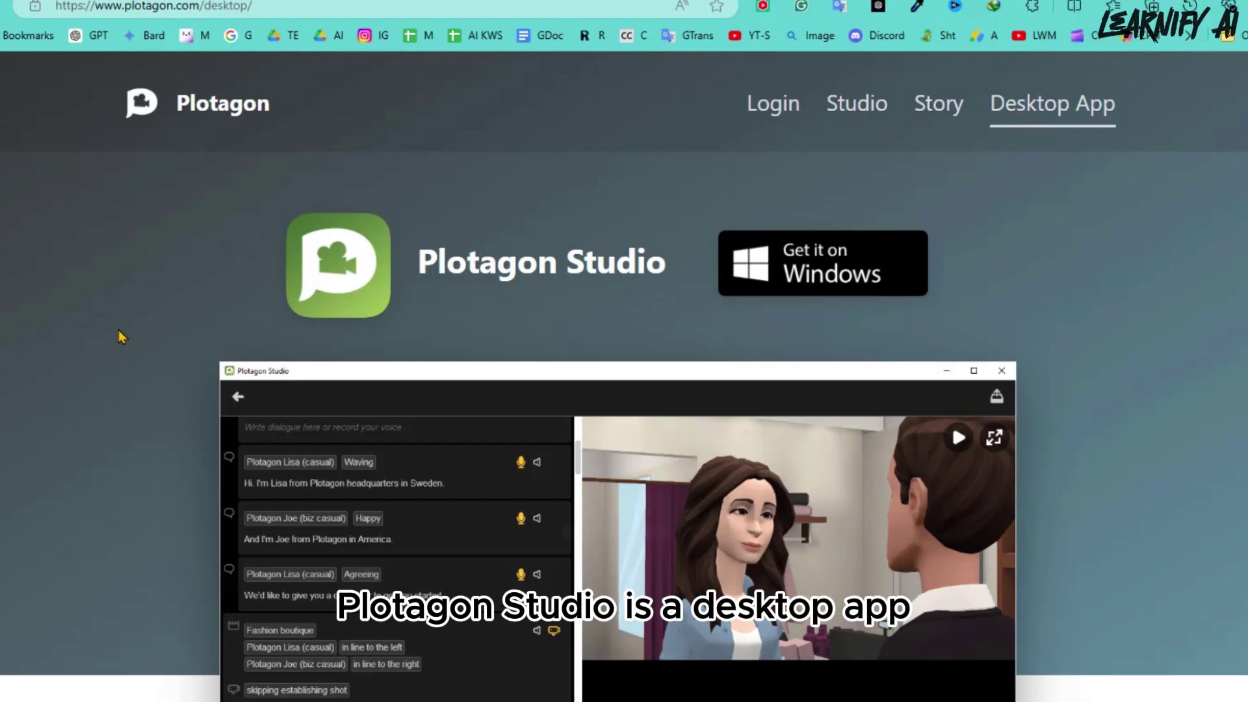
Browse the plotagon.com results and look over the mobile Plotagon Studio page
{"action": "scroll", "coordinate": [119, 336], "scroll_direction": "down", "scroll_amount": 6}
{"action": "scroll", "coordinate": [120, 335], "scroll_direction": "up", "scroll_amount": 3}
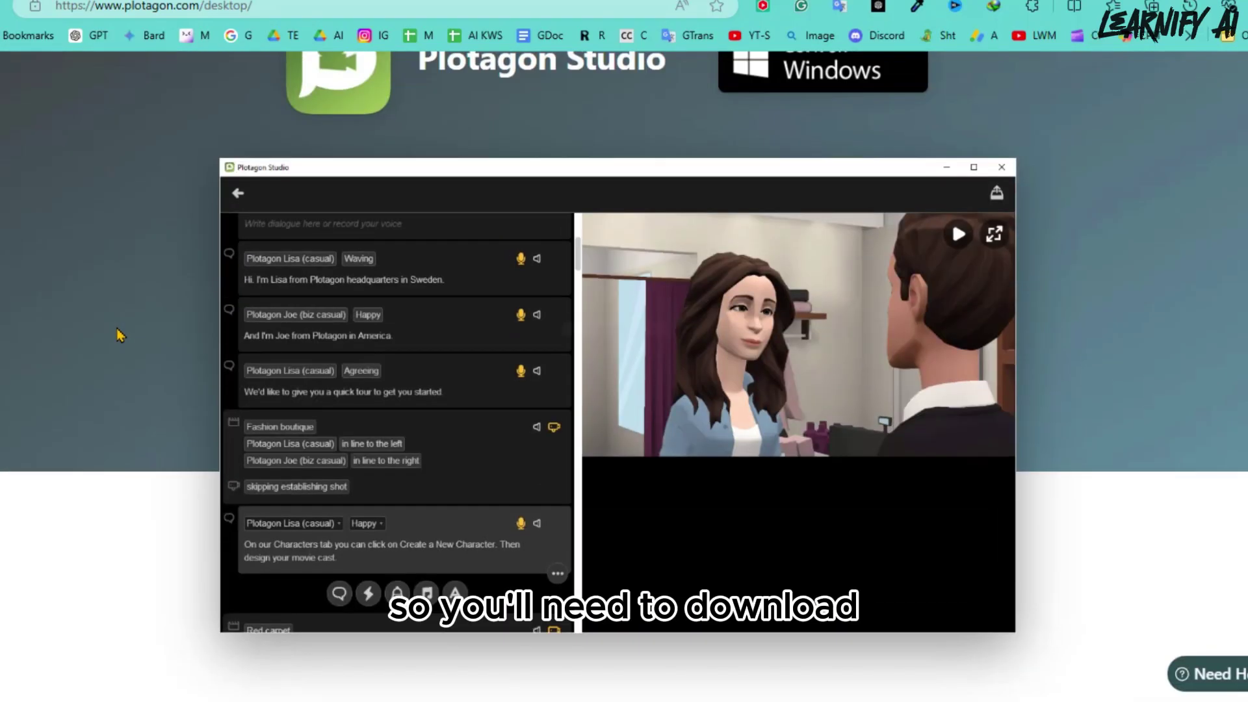
{"action": "scroll", "coordinate": [662, 284], "scroll_direction": "up", "scroll_amount": 3}
{"action": "left_click", "coordinate": [857, 103]}
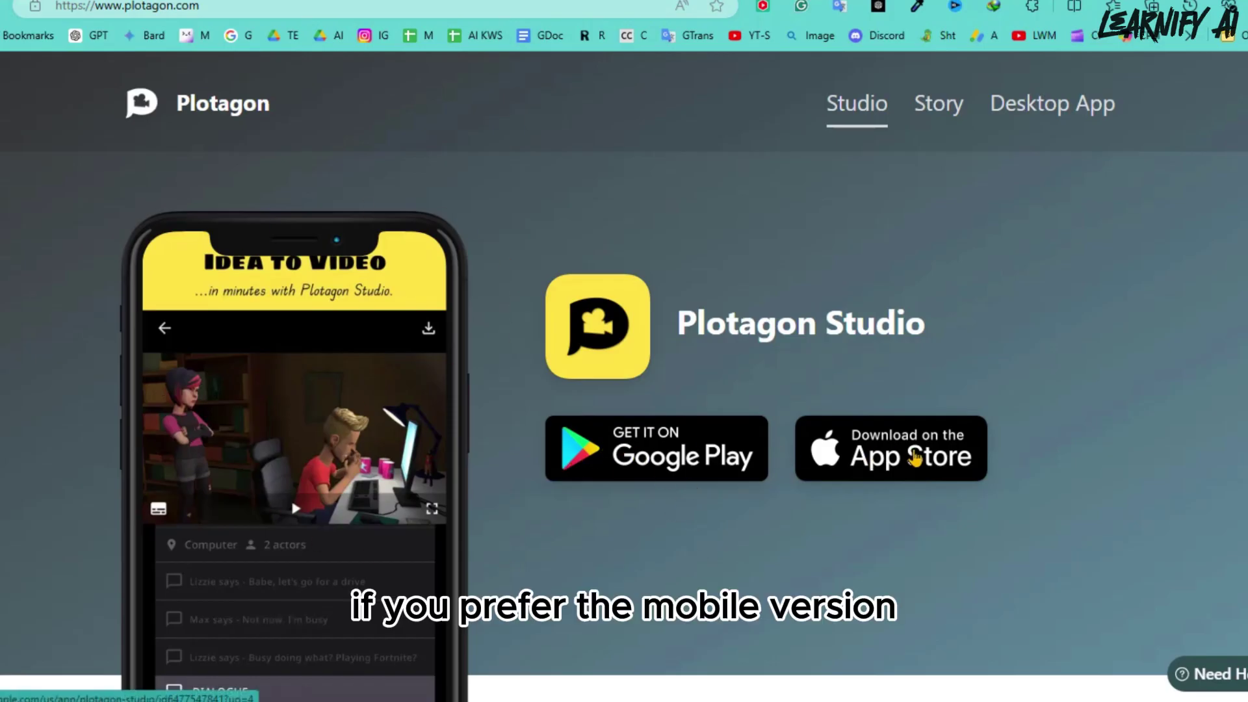
{"action": "scroll", "coordinate": [1151, 195], "scroll_direction": "down", "scroll_amount": 3}
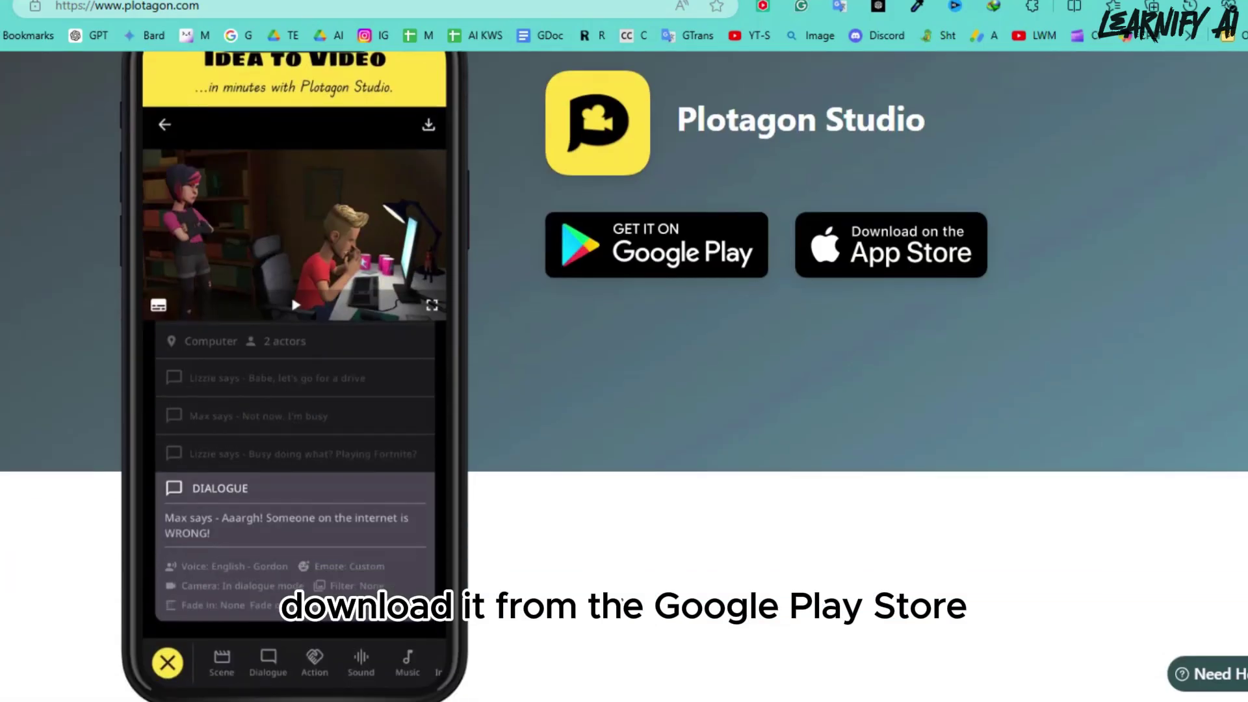
{"action": "scroll", "coordinate": [1151, 195], "scroll_direction": "up", "scroll_amount": 3}
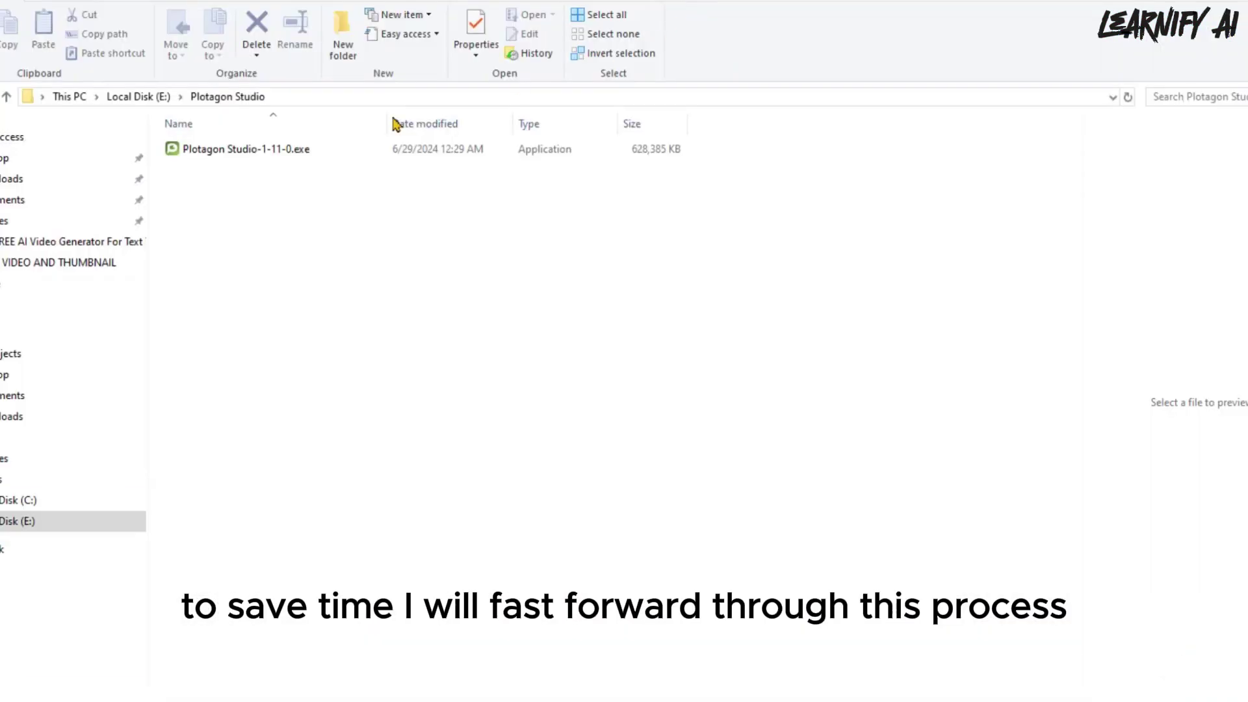
Run the downloaded Plotagon Studio installer as administrator and install it
{"action": "left_click", "coordinate": [273, 154]}
{"action": "right_click", "coordinate": [273, 155]}
{"action": "left_click", "coordinate": [310, 185]}
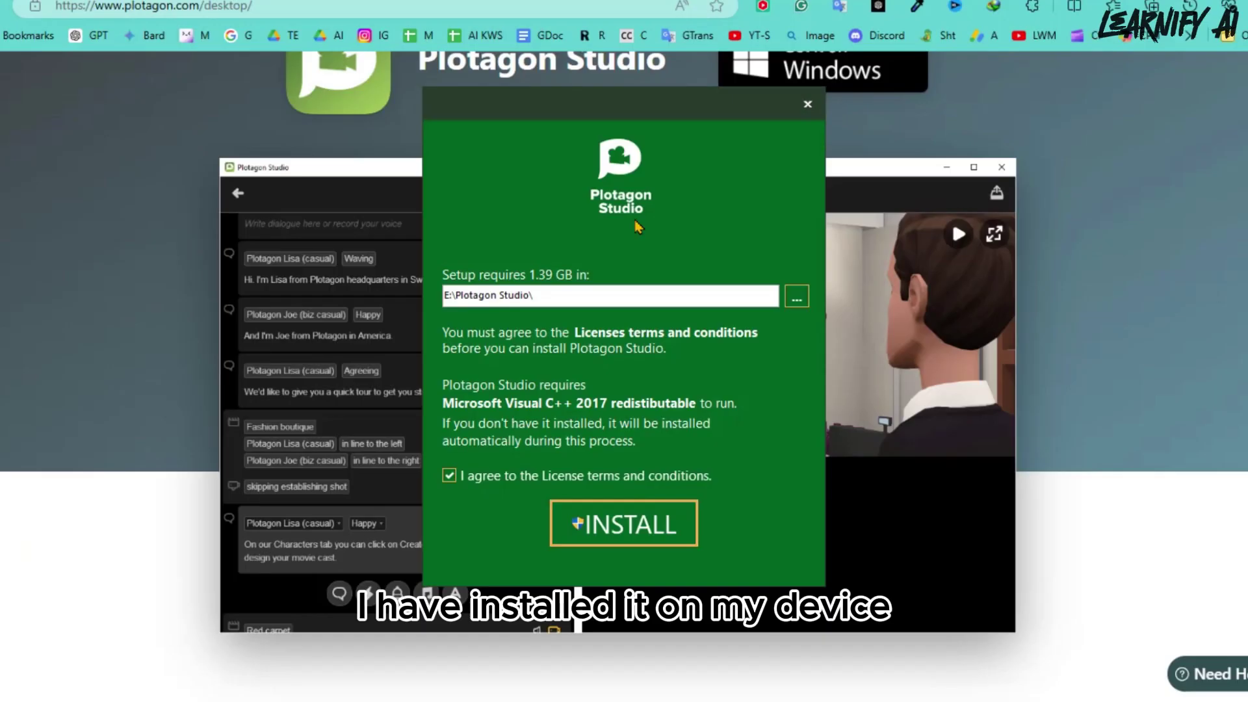
{"action": "left_click", "coordinate": [617, 534]}
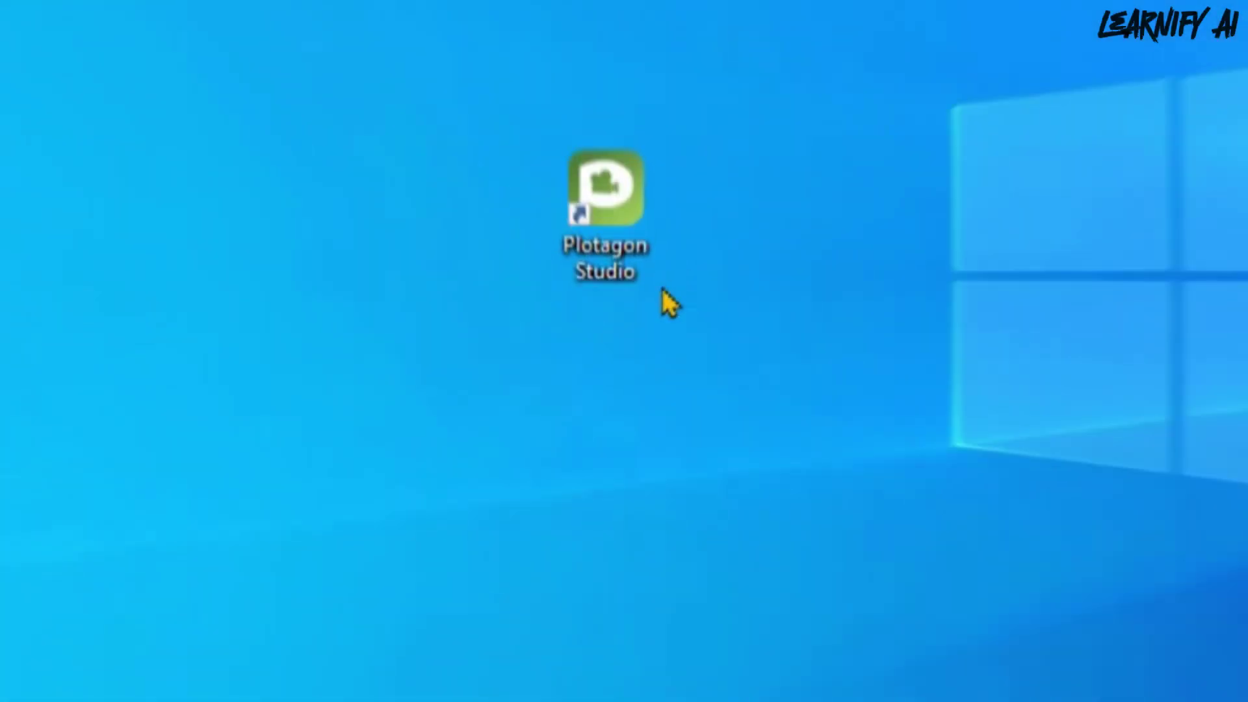
Launch Plotagon Studio, sign in with Google, and create a new video
{"action": "double_click", "coordinate": [604, 223]}
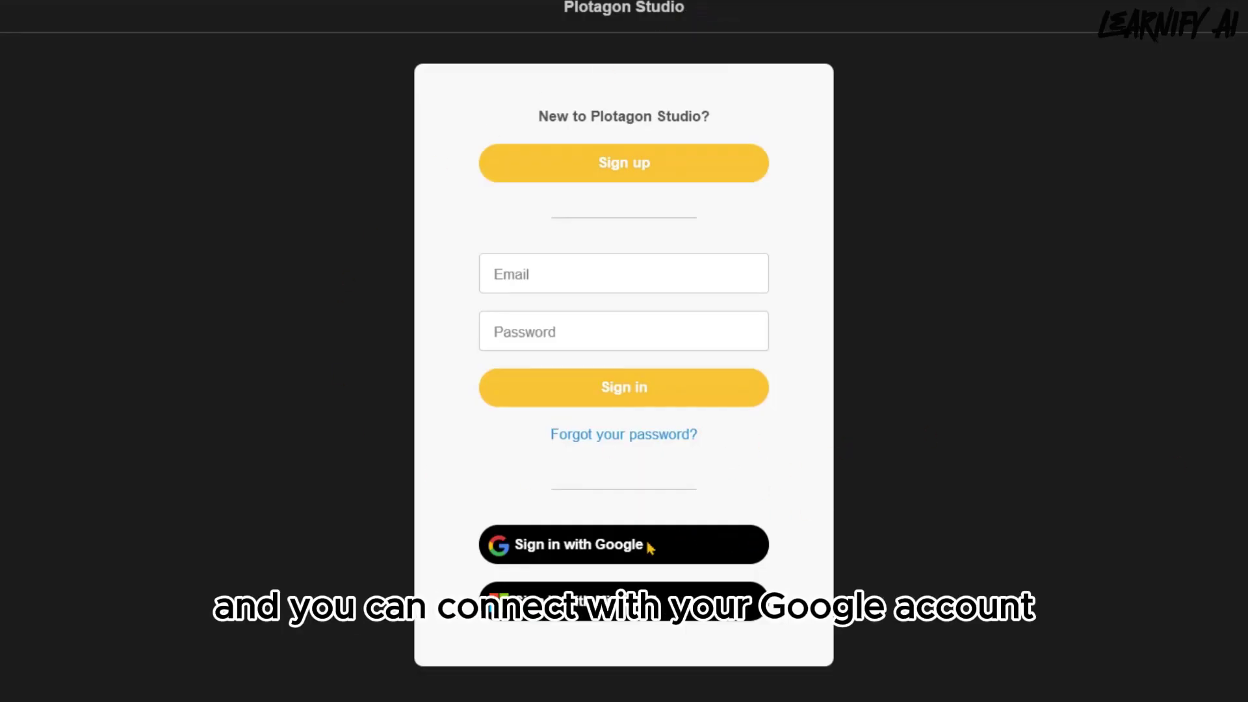
{"action": "left_click", "coordinate": [616, 546]}
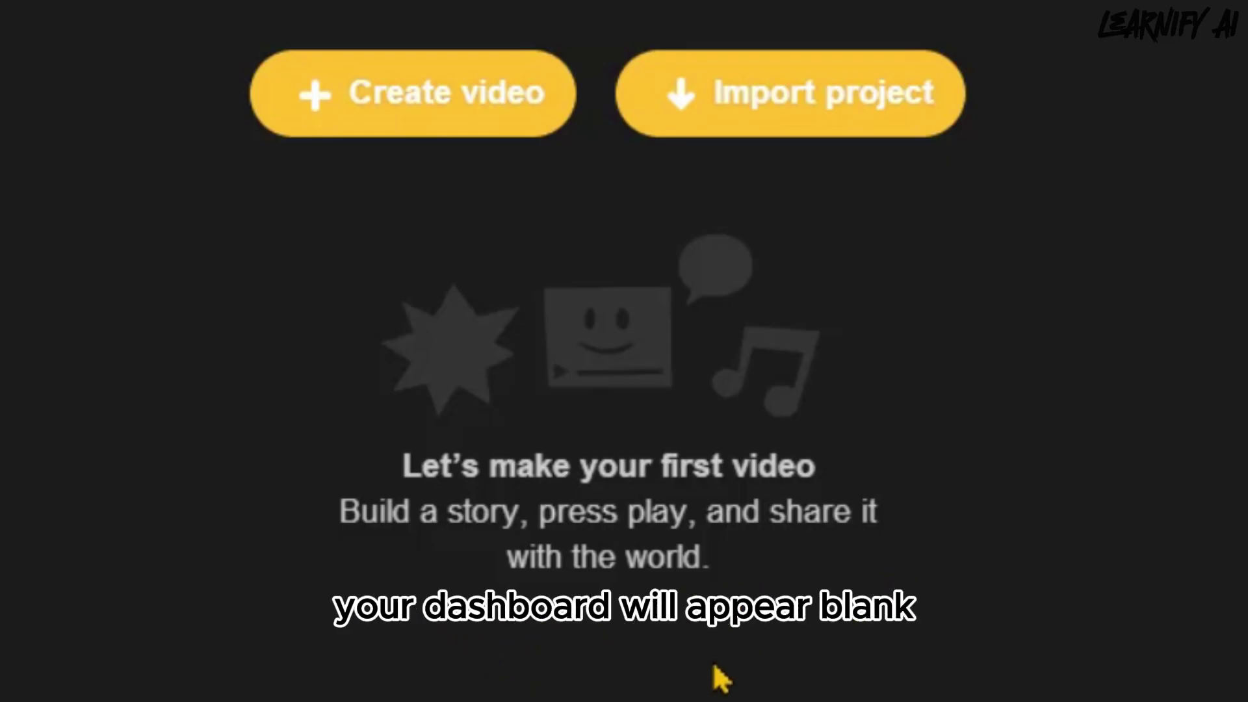
{"action": "left_click", "coordinate": [404, 121]}
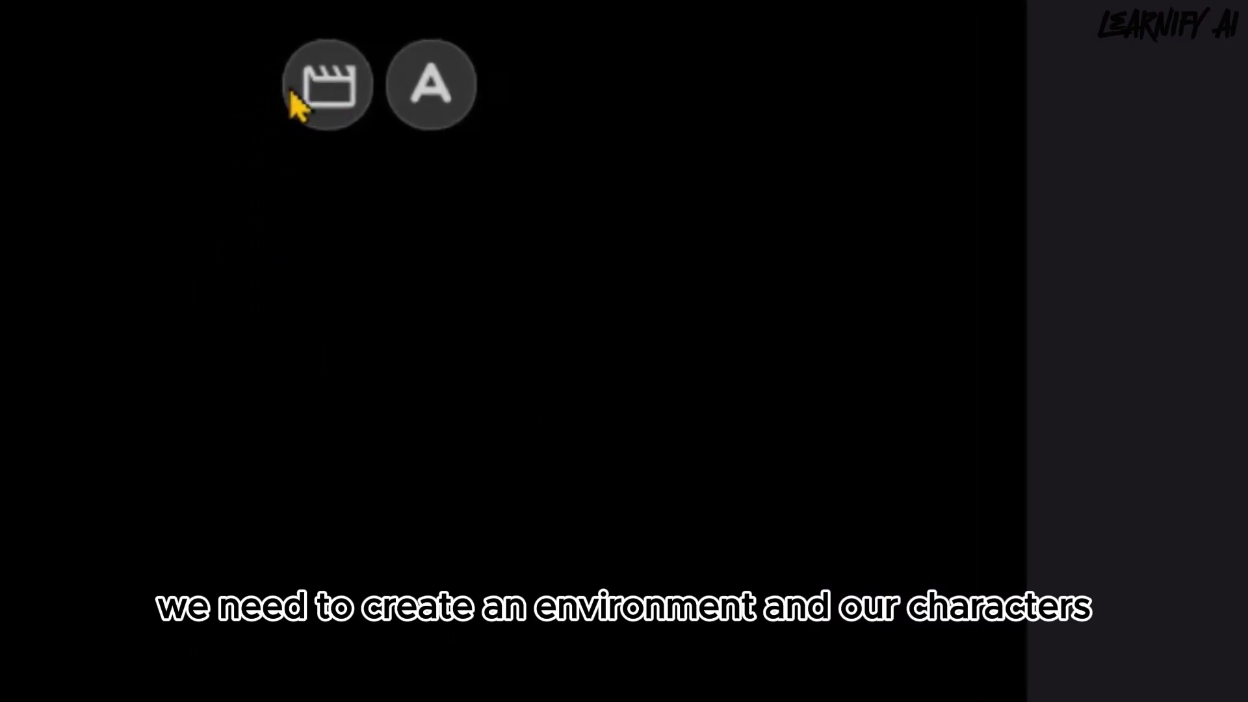
Add a scene block and pick Airplane from the Transportation scenes as its environment
{"action": "left_click", "coordinate": [330, 95]}
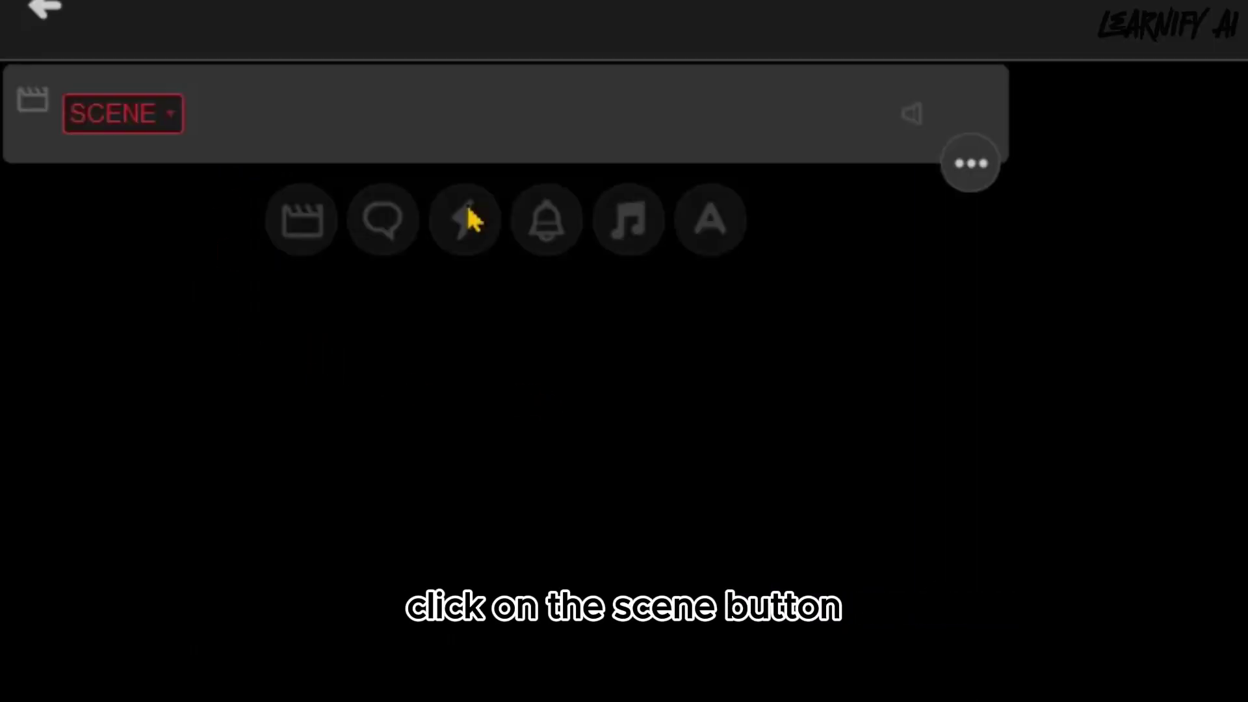
{"action": "left_click", "coordinate": [97, 120]}
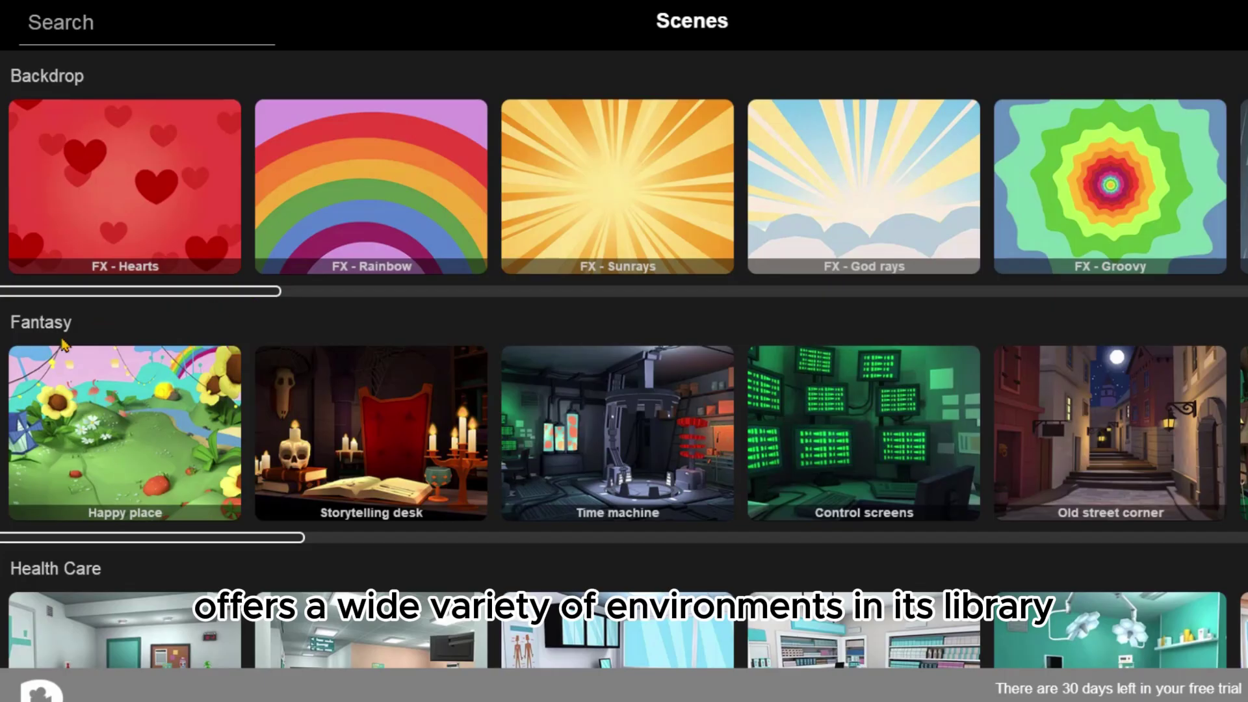
{"action": "scroll", "coordinate": [23, 578], "scroll_direction": "down", "scroll_amount": 5}
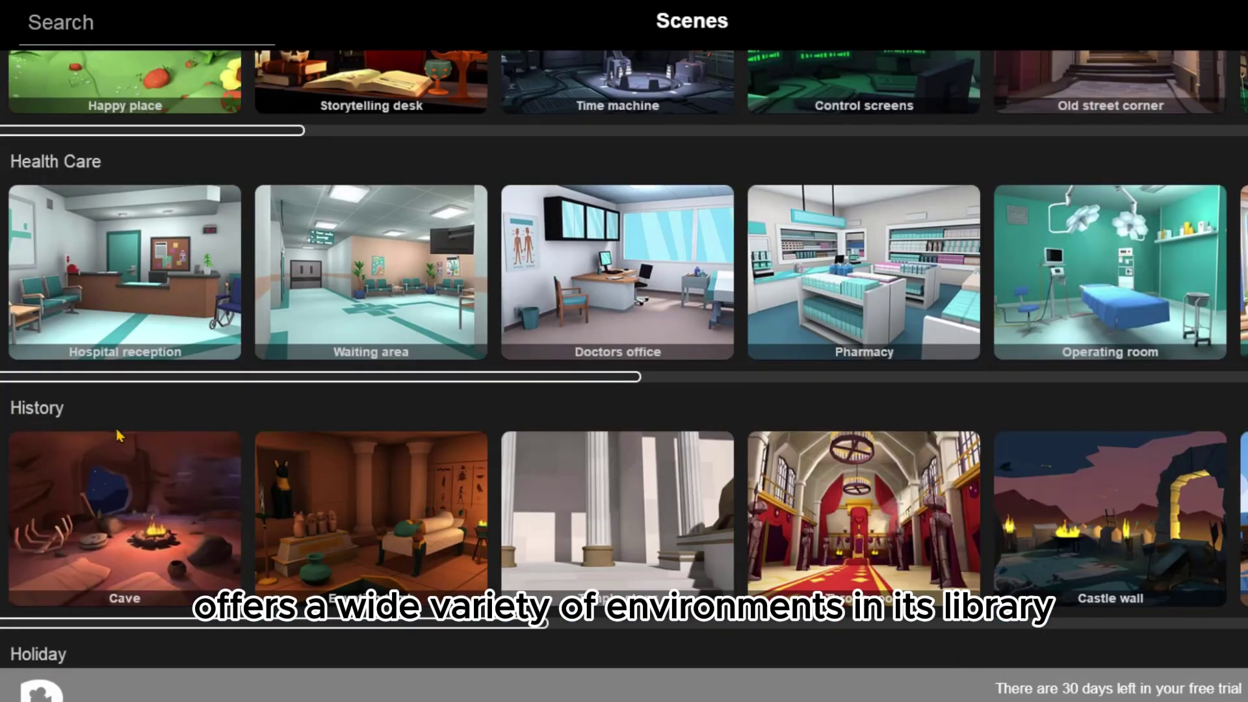
{"action": "scroll", "coordinate": [119, 426], "scroll_direction": "down", "scroll_amount": 8}
{"action": "scroll", "coordinate": [119, 421], "scroll_direction": "up", "scroll_amount": 3}
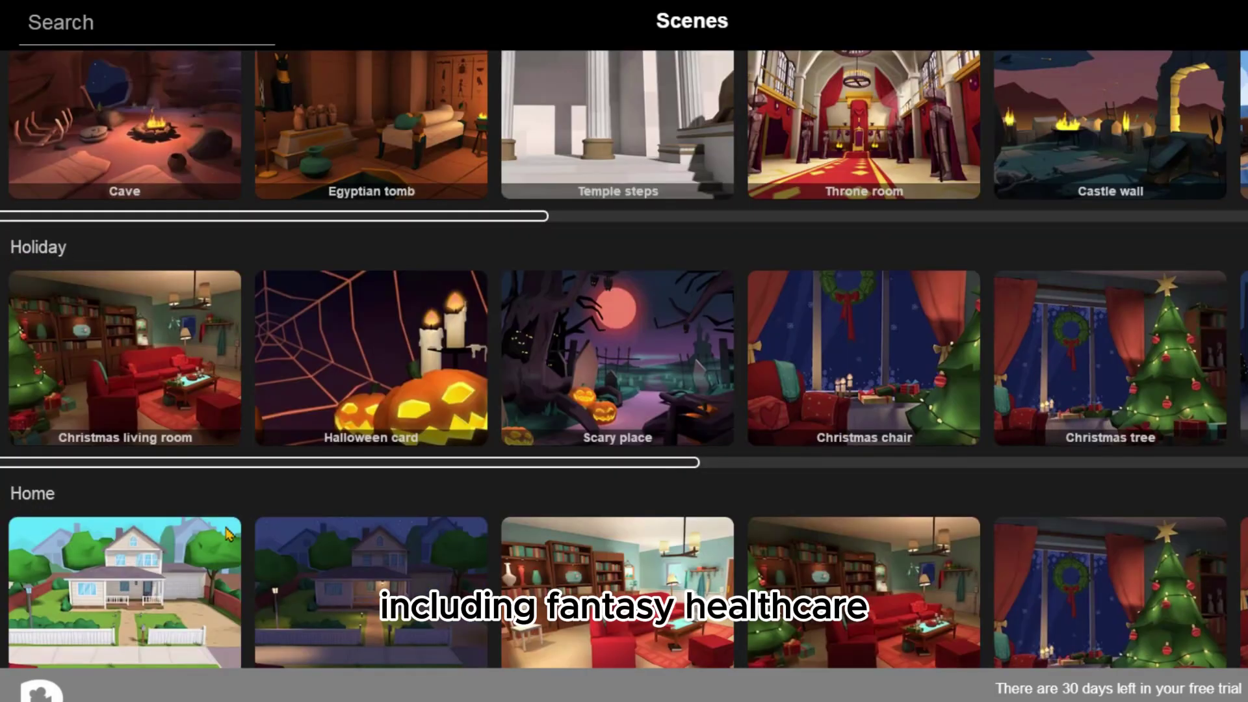
{"action": "scroll", "coordinate": [227, 533], "scroll_direction": "down", "scroll_amount": 6}
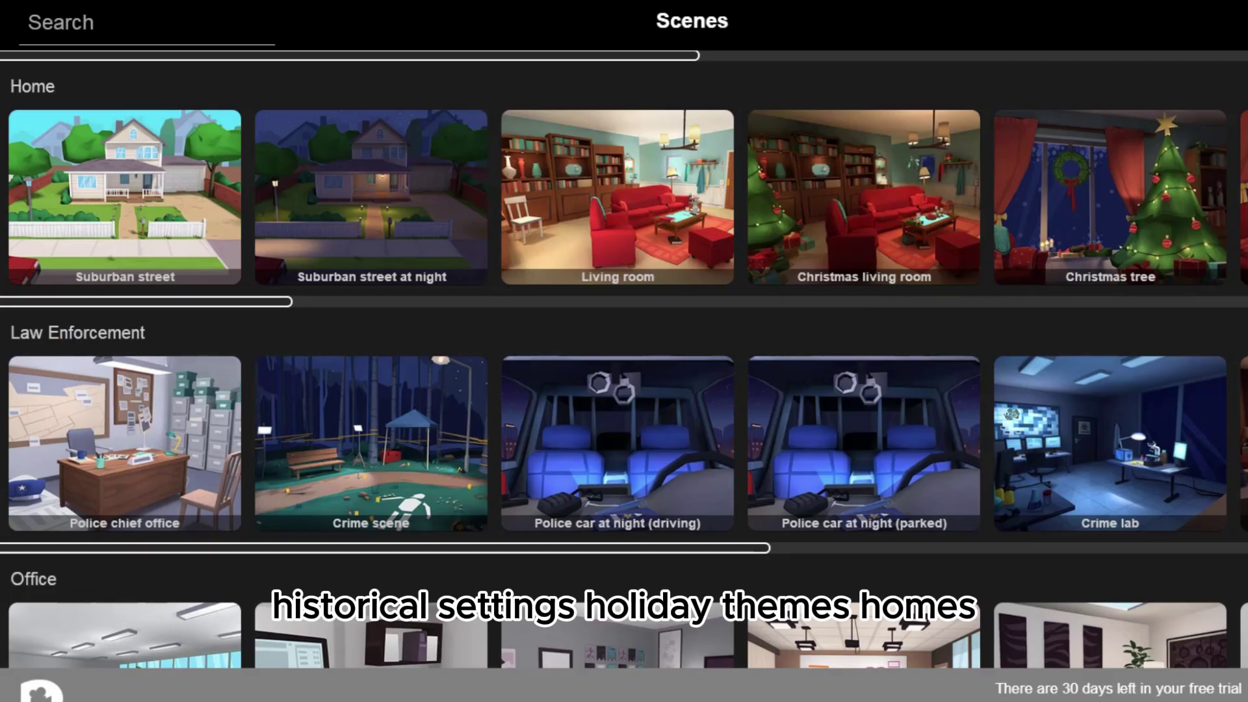
{"action": "scroll", "coordinate": [67, 189], "scroll_direction": "down", "scroll_amount": 5}
{"action": "scroll", "coordinate": [390, 409], "scroll_direction": "down", "scroll_amount": 5}
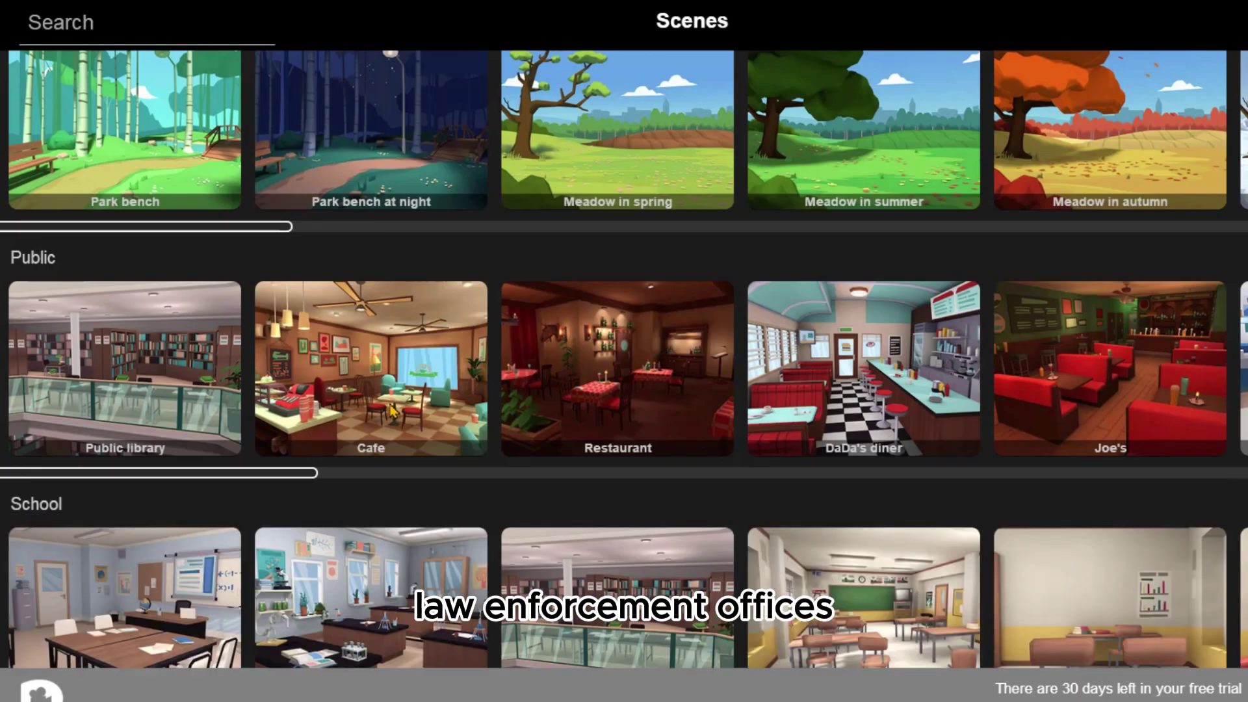
{"action": "scroll", "coordinate": [392, 410], "scroll_direction": "up", "scroll_amount": 3}
{"action": "scroll", "coordinate": [273, 515], "scroll_direction": "down", "scroll_amount": 3}
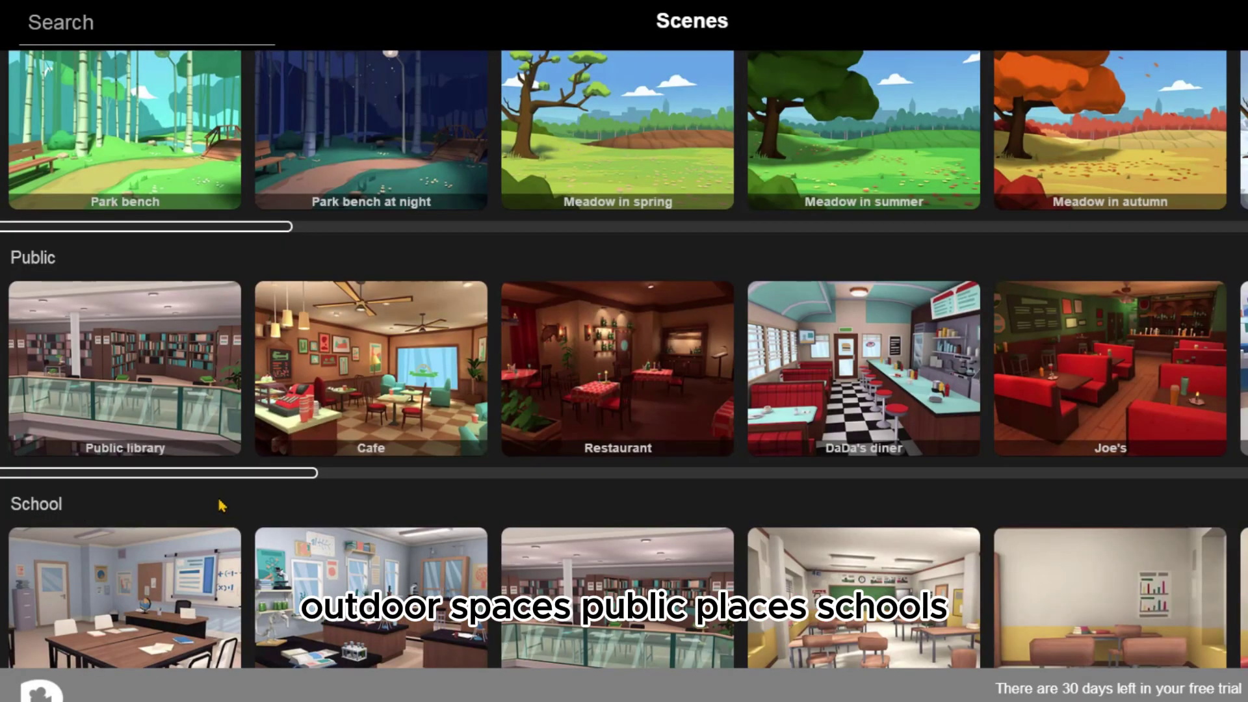
{"action": "scroll", "coordinate": [220, 505], "scroll_direction": "down", "scroll_amount": 5}
{"action": "scroll", "coordinate": [342, 475], "scroll_direction": "down", "scroll_amount": 3}
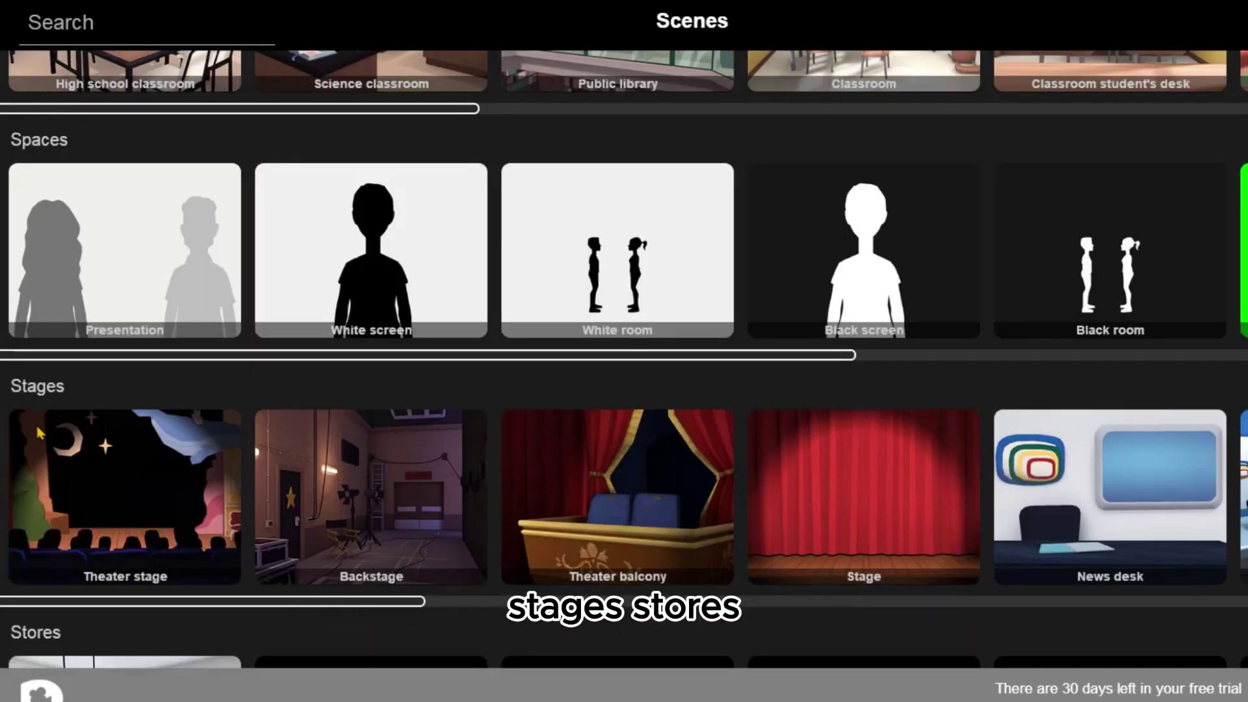
{"action": "scroll", "coordinate": [286, 440], "scroll_direction": "down", "scroll_amount": 6}
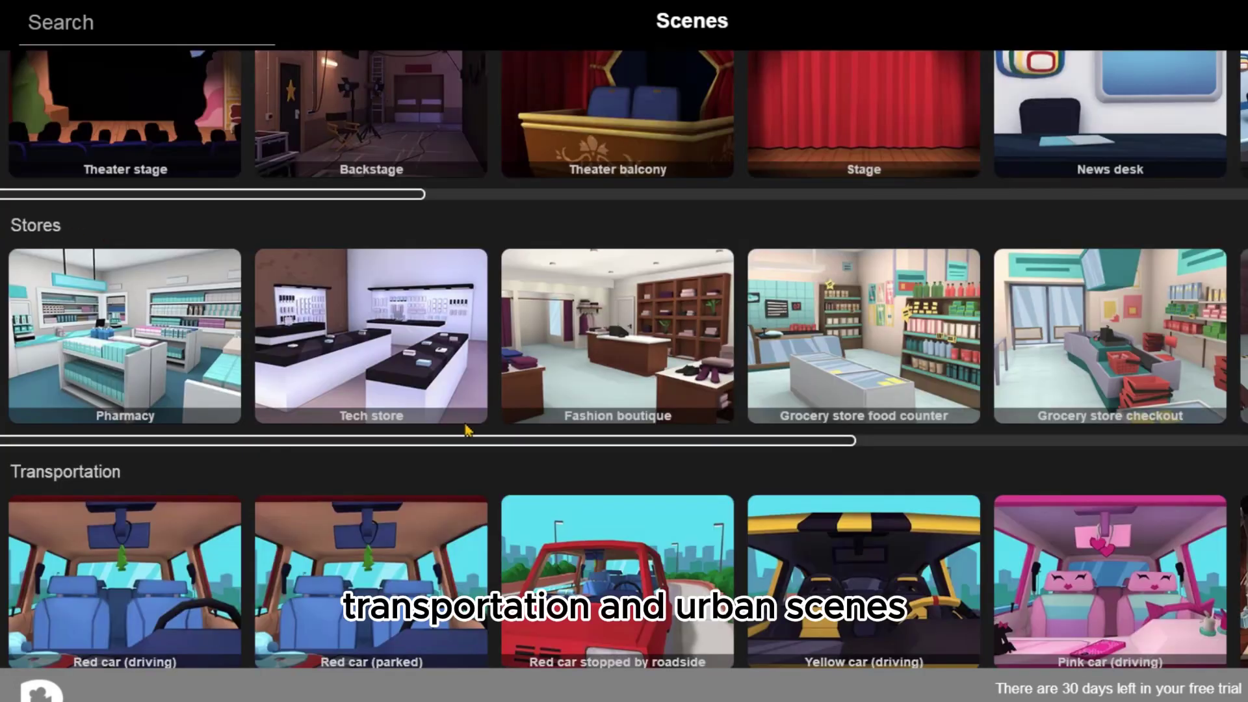
{"action": "scroll", "coordinate": [466, 430], "scroll_direction": "down", "scroll_amount": 3}
{"action": "scroll", "coordinate": [432, 484], "scroll_direction": "right", "scroll_amount": 5}
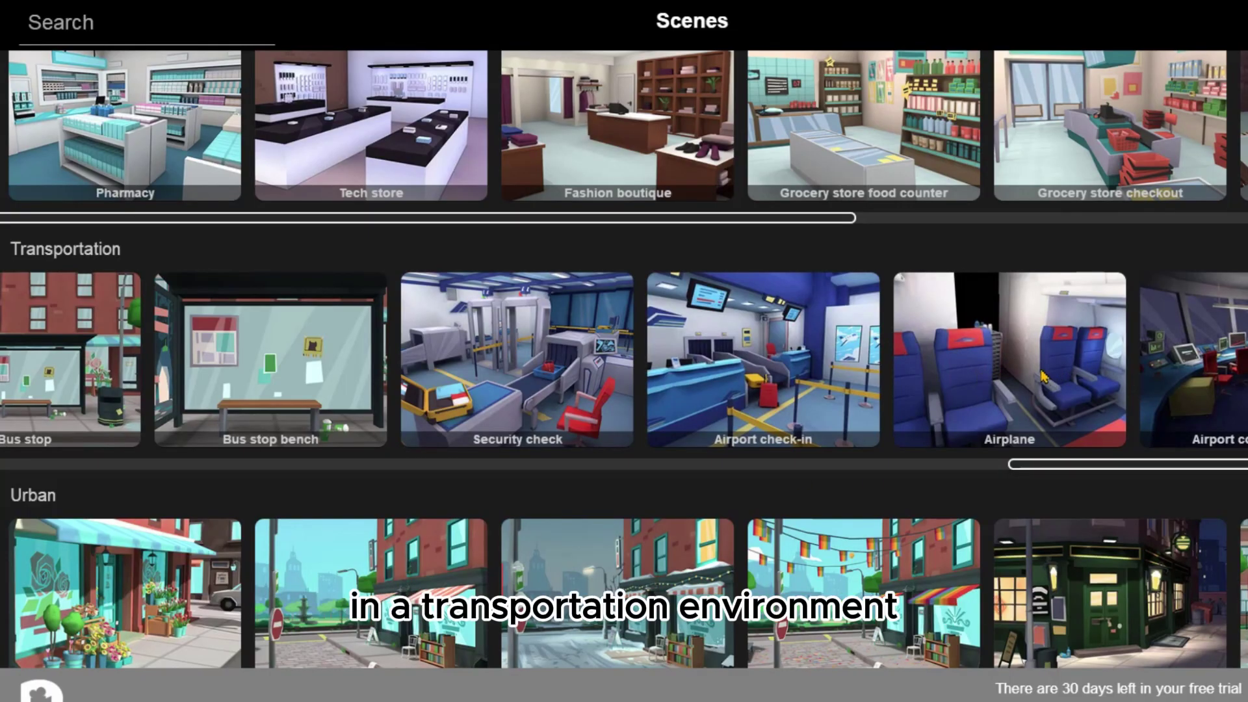
{"action": "left_click", "coordinate": [971, 374]}
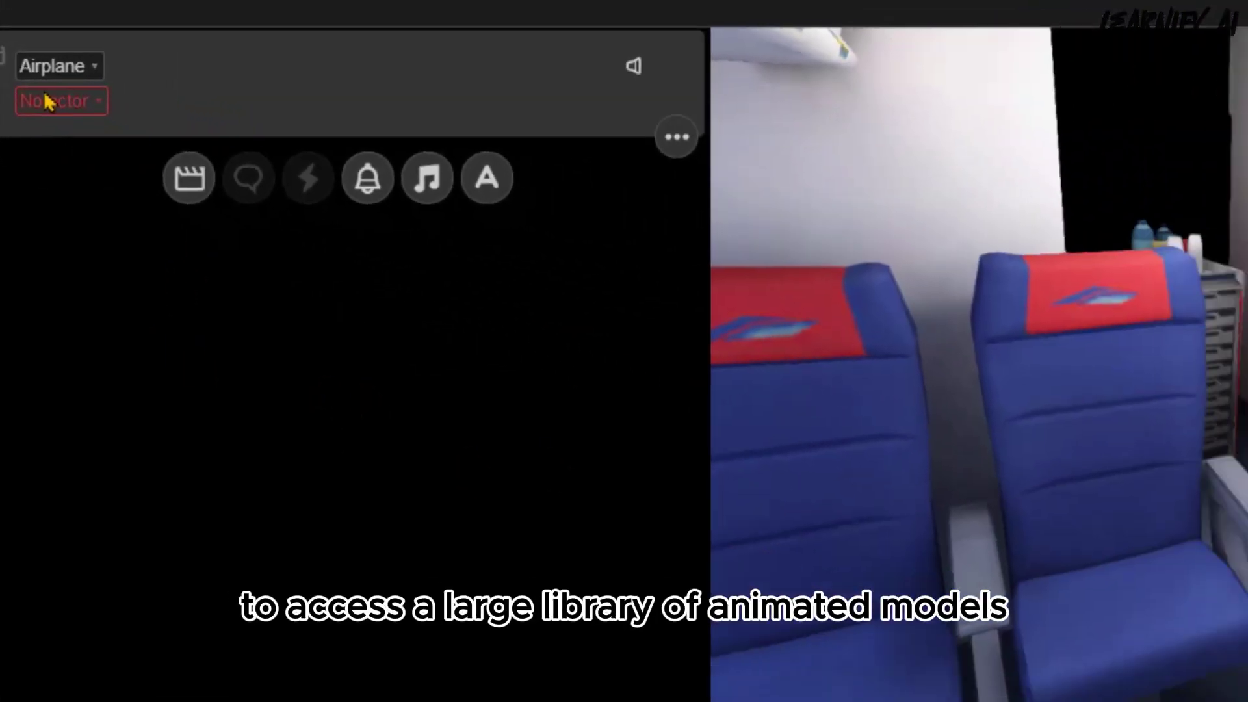
Open the Characters library for the empty actor slot and choose Create Character
{"action": "left_click", "coordinate": [165, 128]}
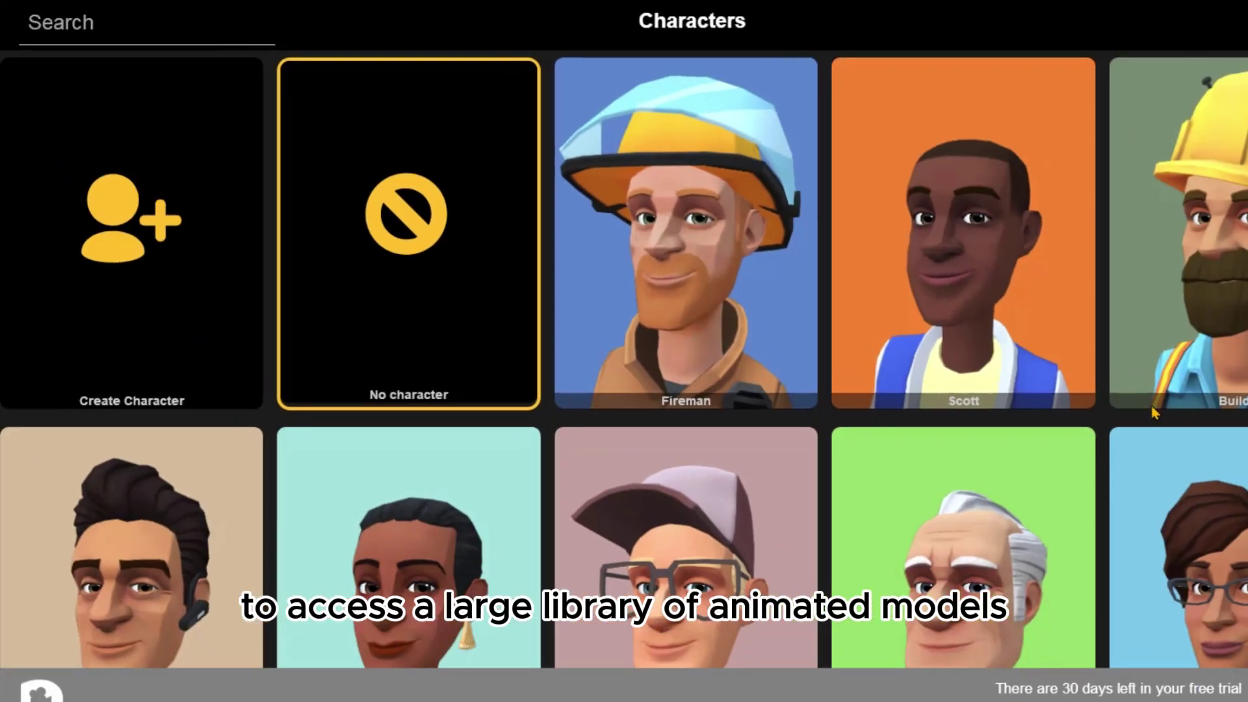
{"action": "scroll", "coordinate": [1153, 412], "scroll_direction": "down", "scroll_amount": 10}
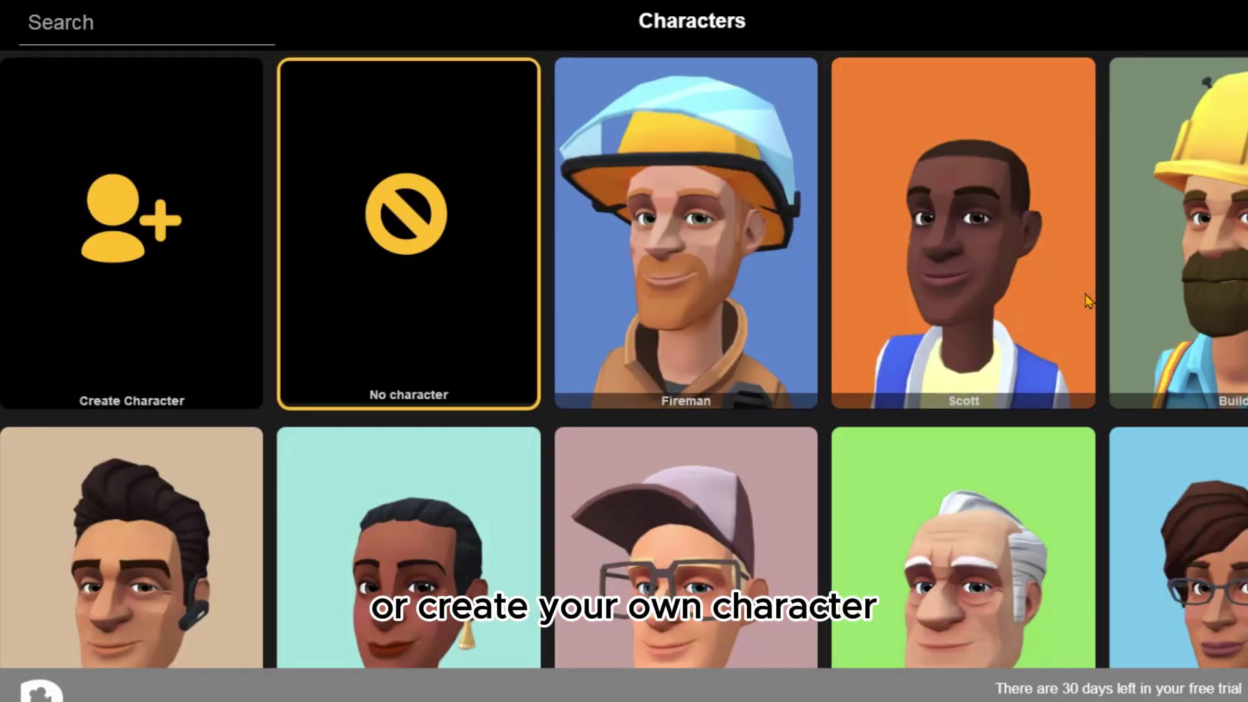
{"action": "scroll", "coordinate": [1107, 295], "scroll_direction": "down", "scroll_amount": 15}
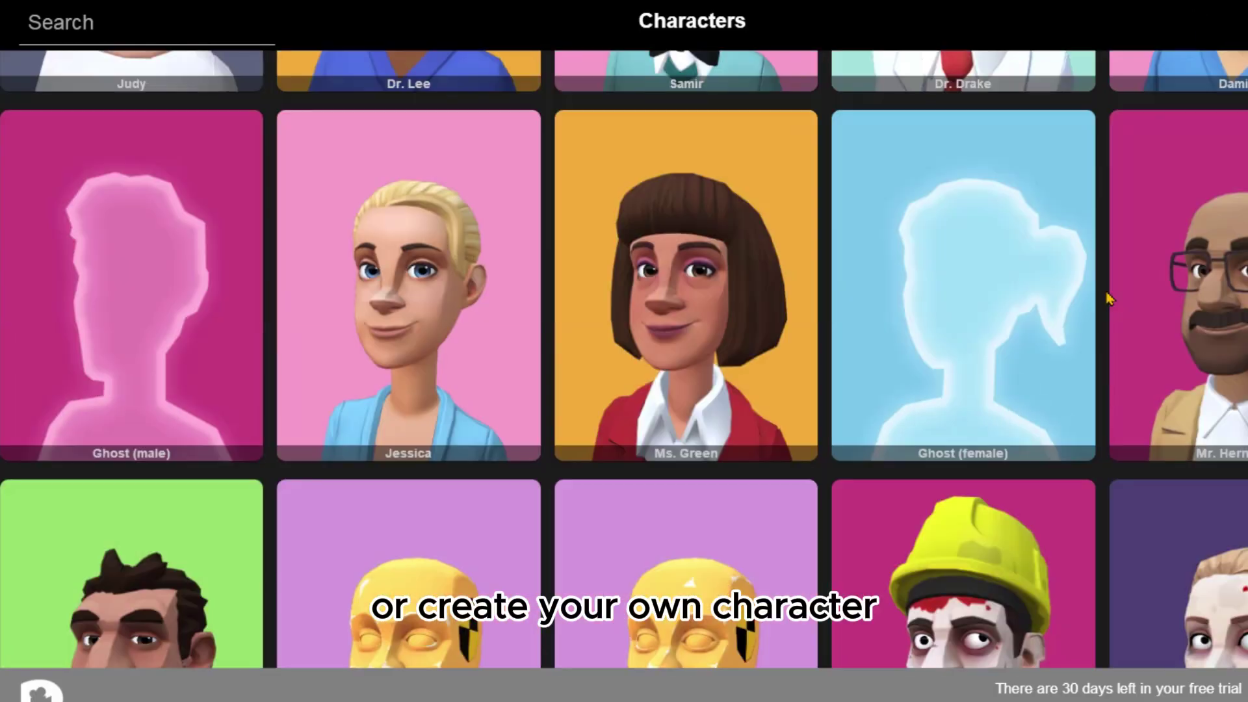
{"action": "scroll", "coordinate": [1108, 298], "scroll_direction": "down", "scroll_amount": 10}
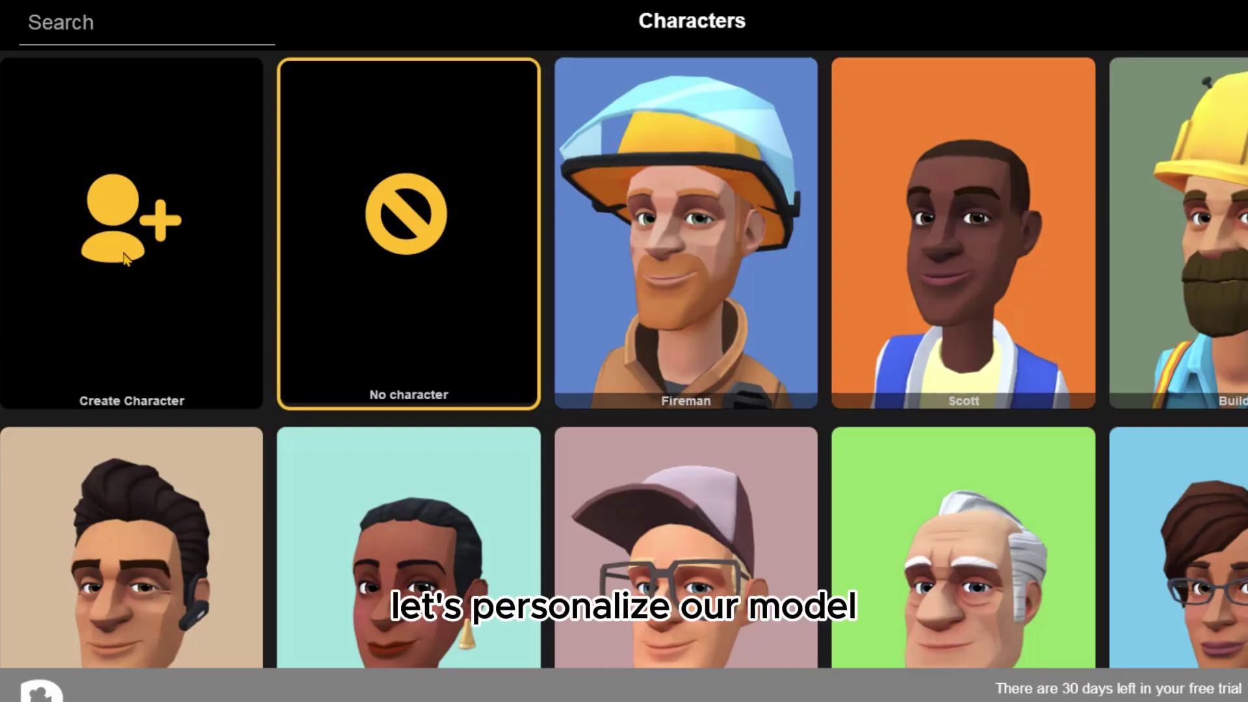
{"action": "left_click", "coordinate": [124, 257]}
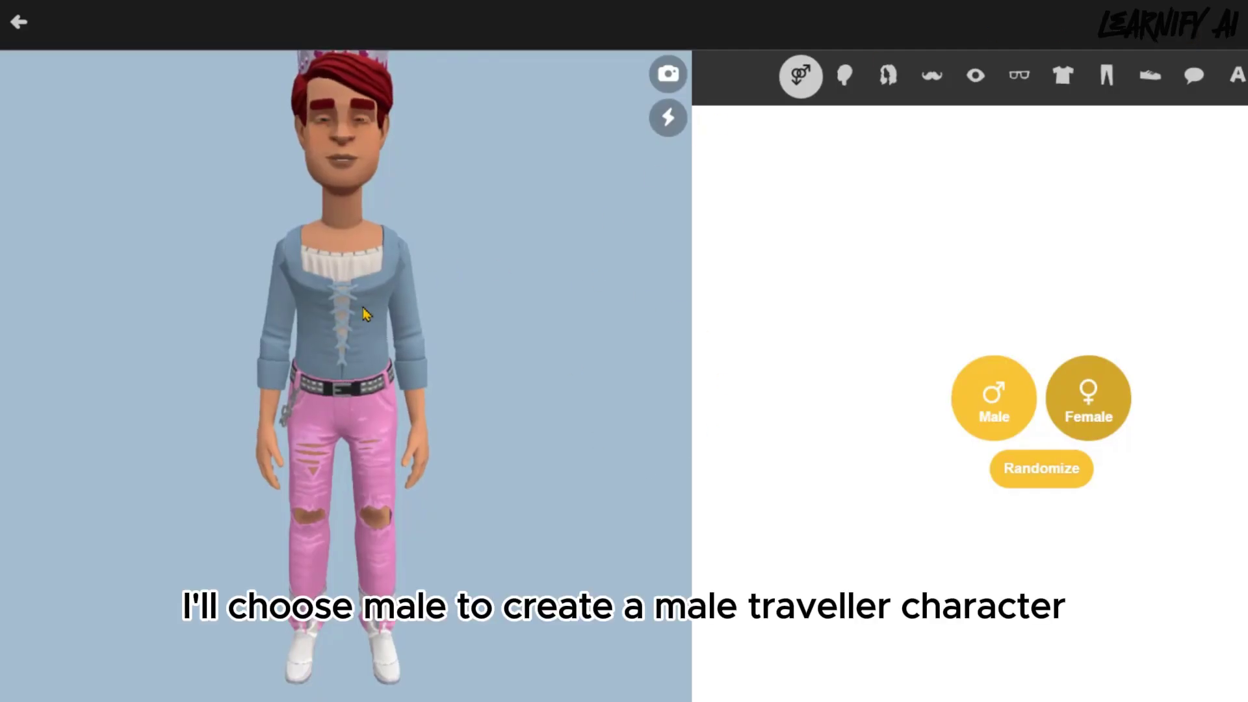
Make the new character male and settle on a face shape
{"action": "left_click", "coordinate": [994, 397]}
{"action": "left_click", "coordinate": [844, 76]}
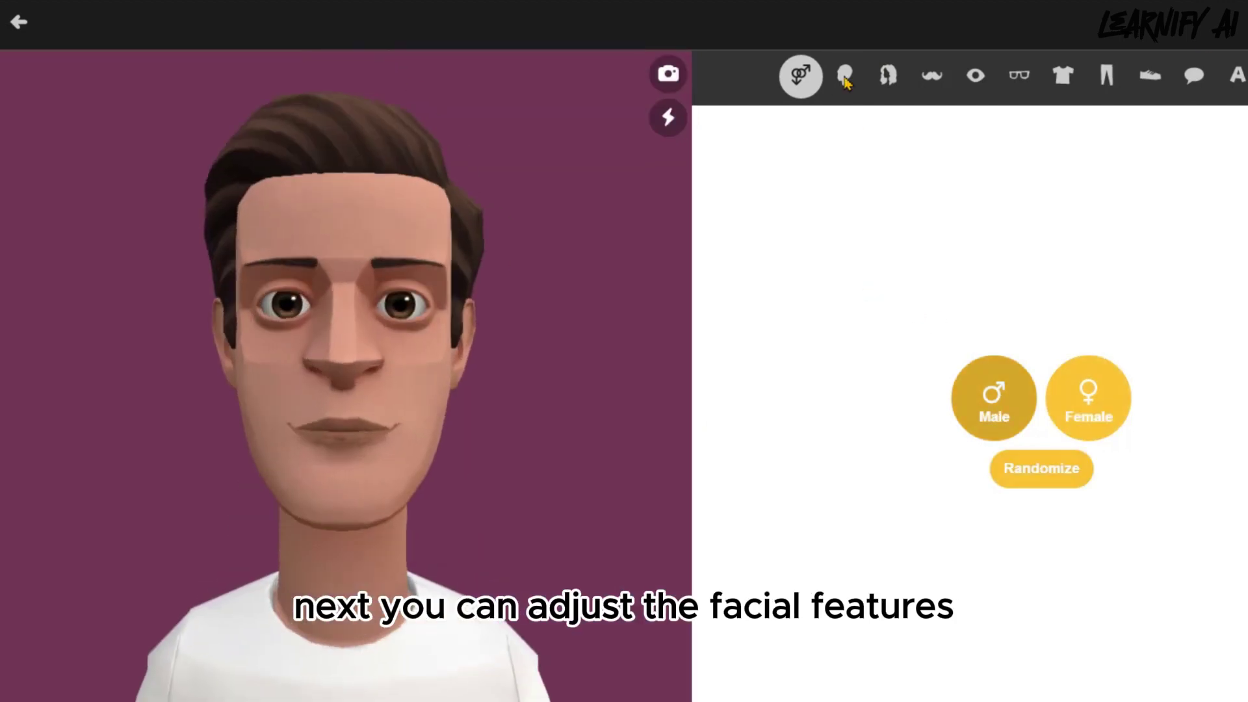
{"action": "left_click", "coordinate": [786, 208]}
{"action": "left_click", "coordinate": [955, 208]}
{"action": "left_click", "coordinate": [1147, 197]}
{"action": "left_click", "coordinate": [773, 385]}
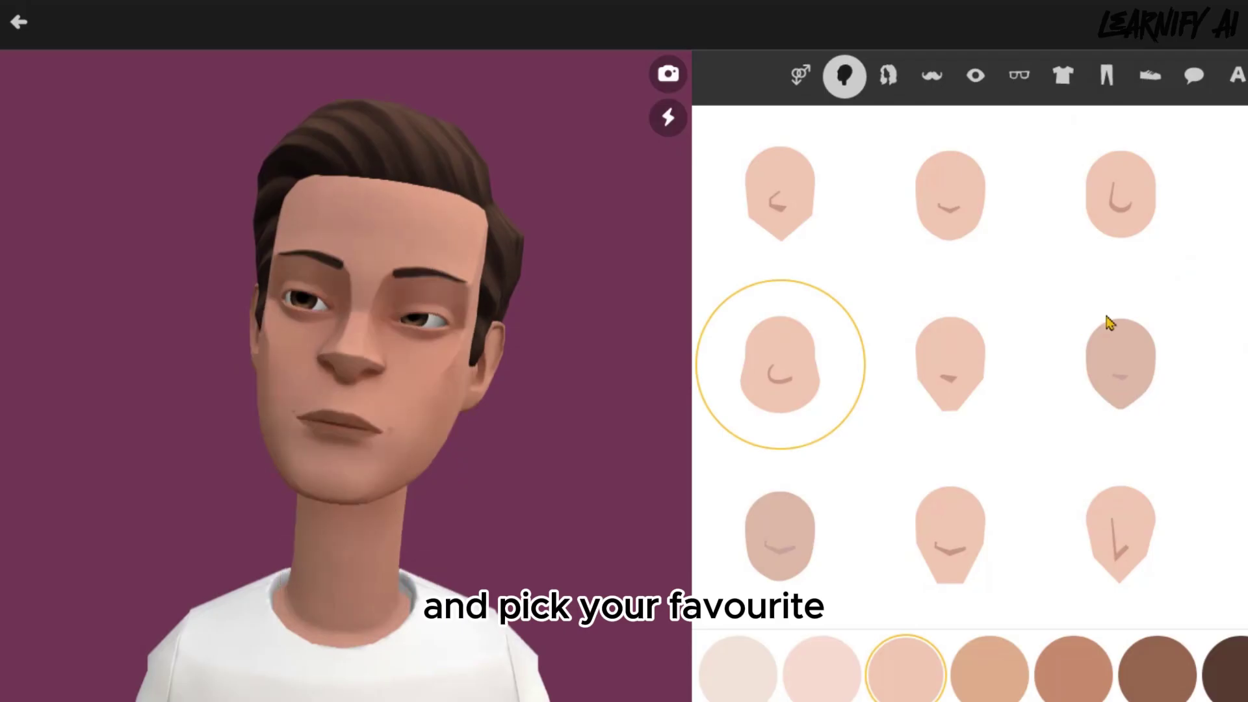
{"action": "left_click", "coordinate": [1129, 377]}
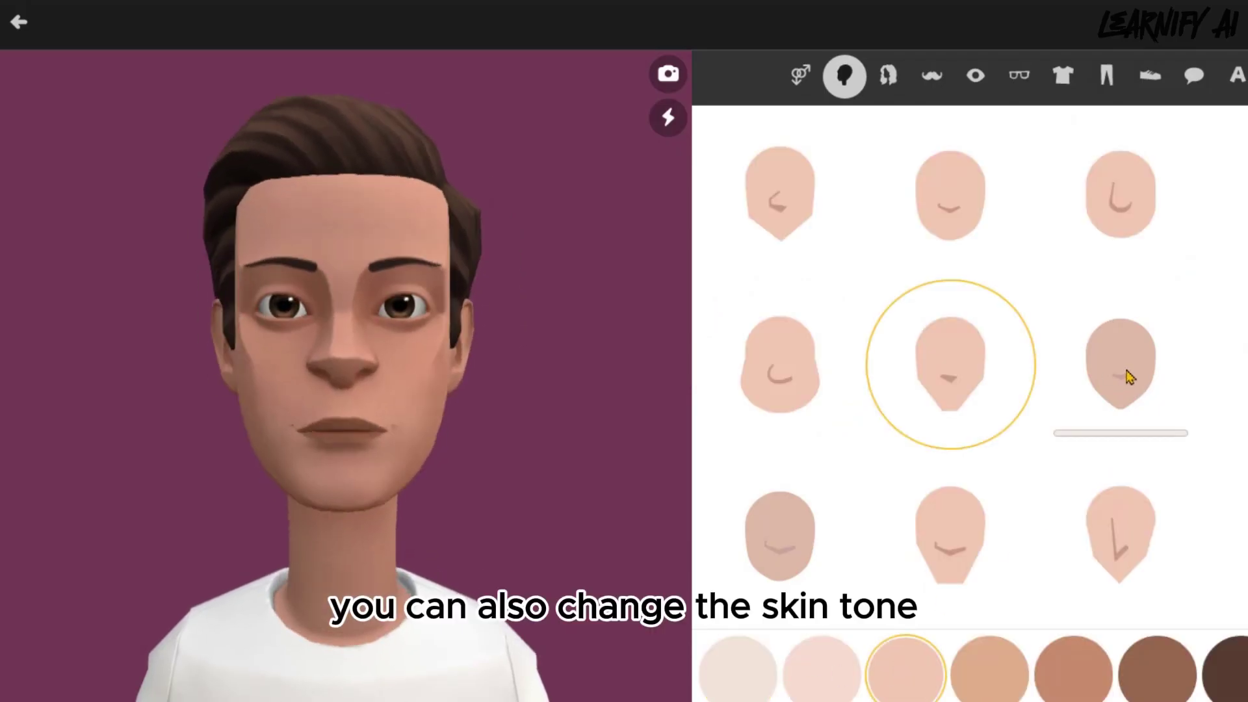
{"action": "left_click", "coordinate": [1123, 535]}
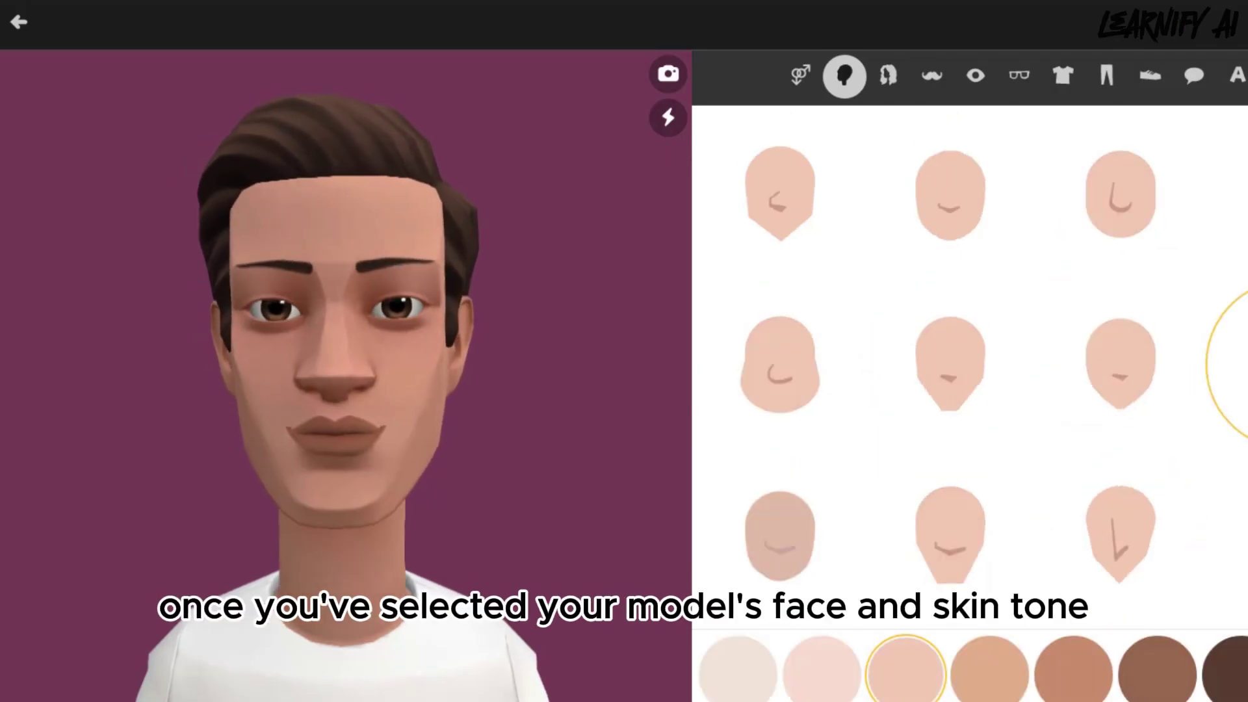
Give him the brown spiky hairstyle and a purple goatee
{"action": "left_click", "coordinate": [887, 75]}
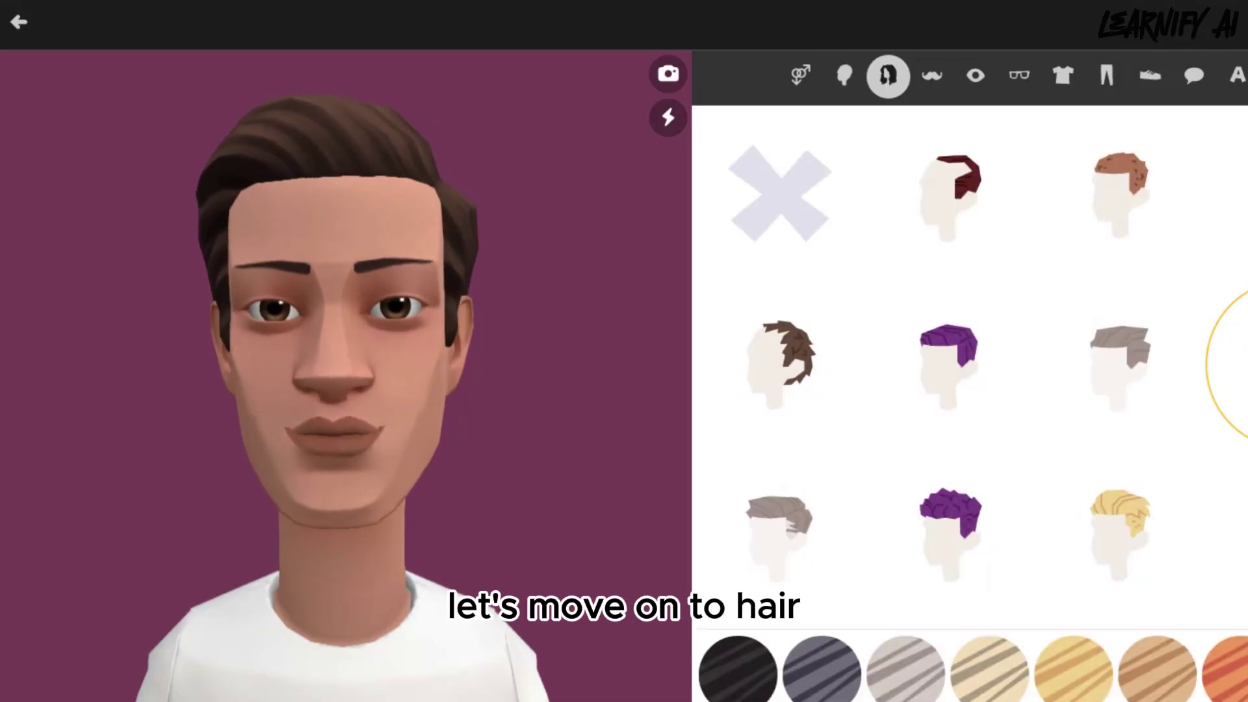
{"action": "scroll", "coordinate": [968, 364], "scroll_direction": "down", "scroll_amount": 2}
{"action": "left_click", "coordinate": [1131, 509]}
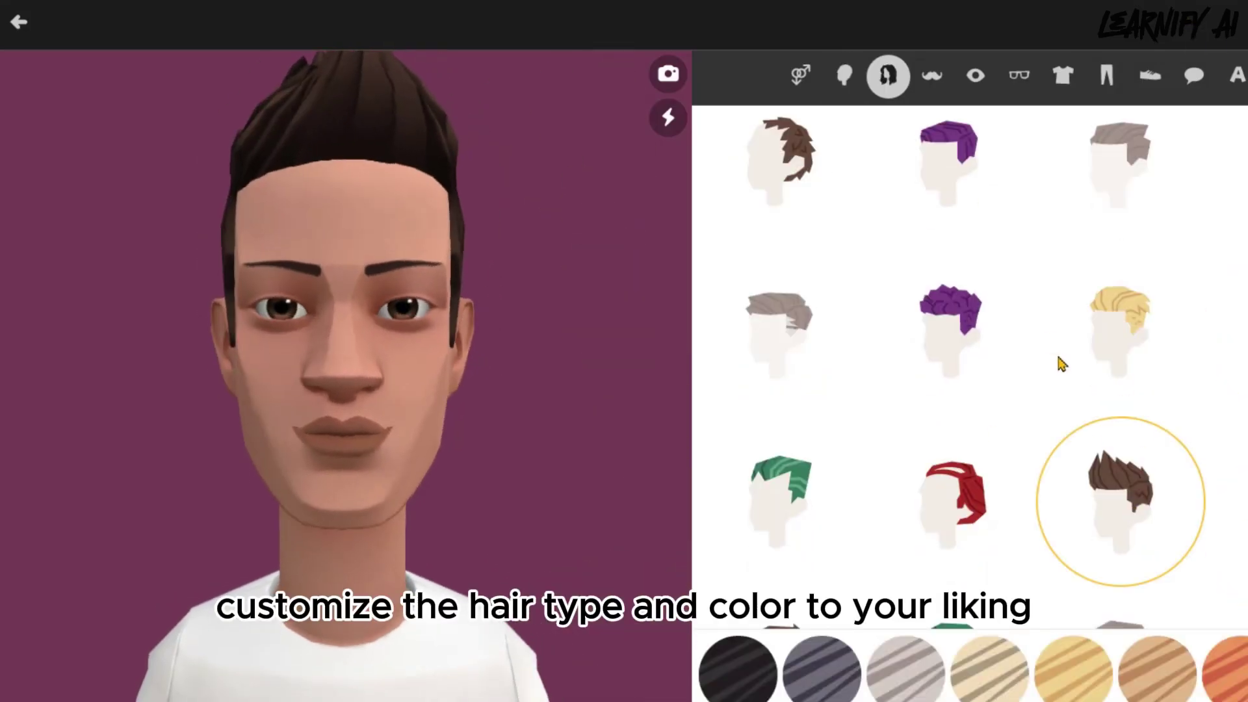
{"action": "scroll", "coordinate": [1062, 359], "scroll_direction": "up", "scroll_amount": 2}
{"action": "left_click", "coordinate": [931, 76]}
{"action": "left_click", "coordinate": [1113, 200]}
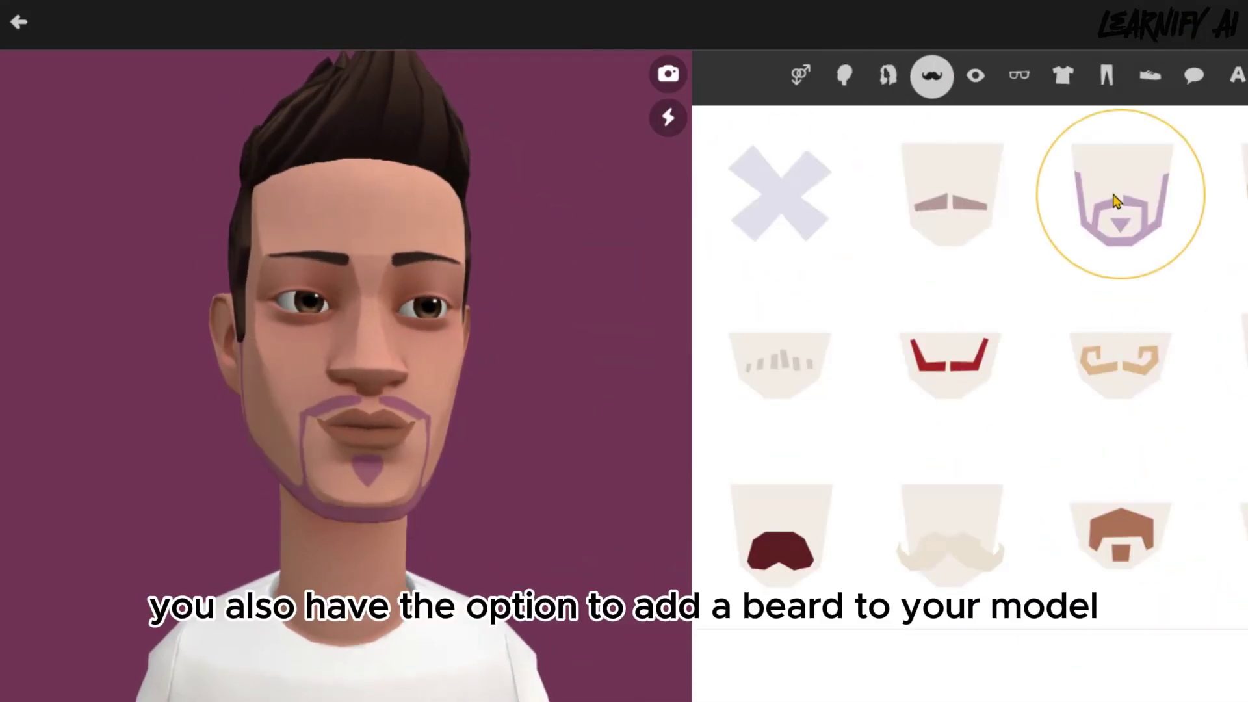
Apply winged eyeliner, angular eyebrows and a new lip colour
{"action": "left_click", "coordinate": [974, 76]}
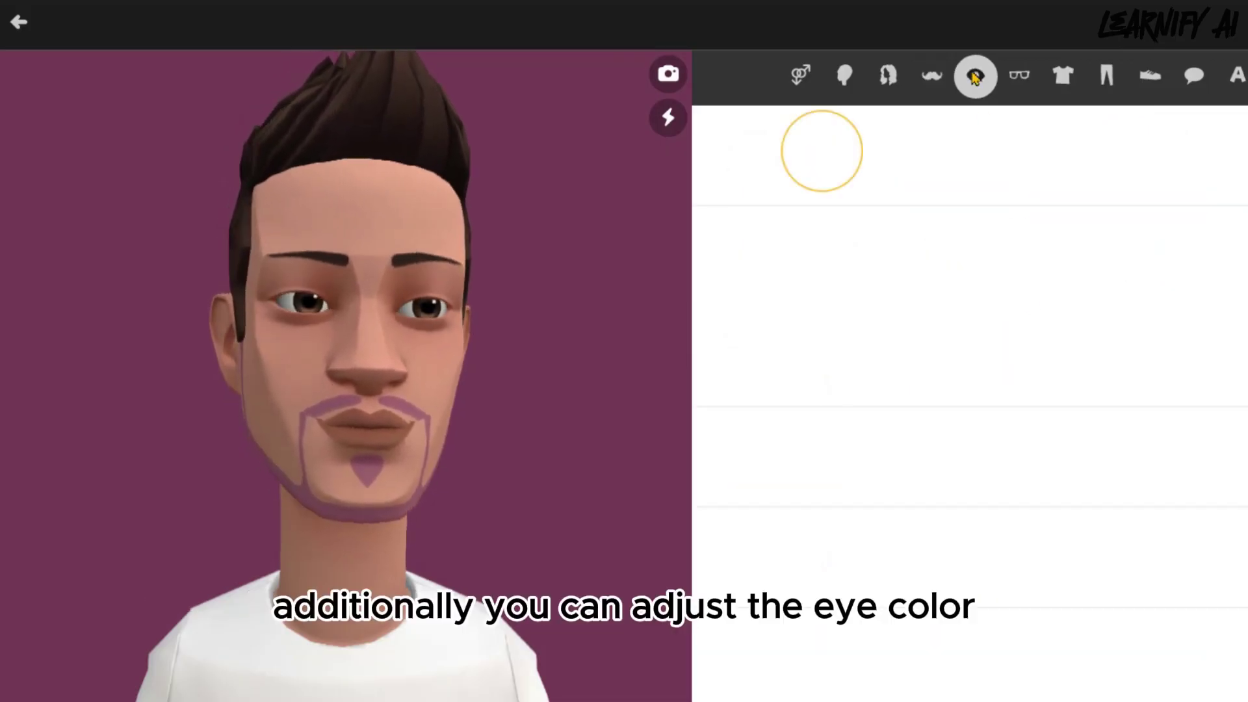
{"action": "left_click", "coordinate": [984, 257]}
{"action": "left_click", "coordinate": [1155, 250]}
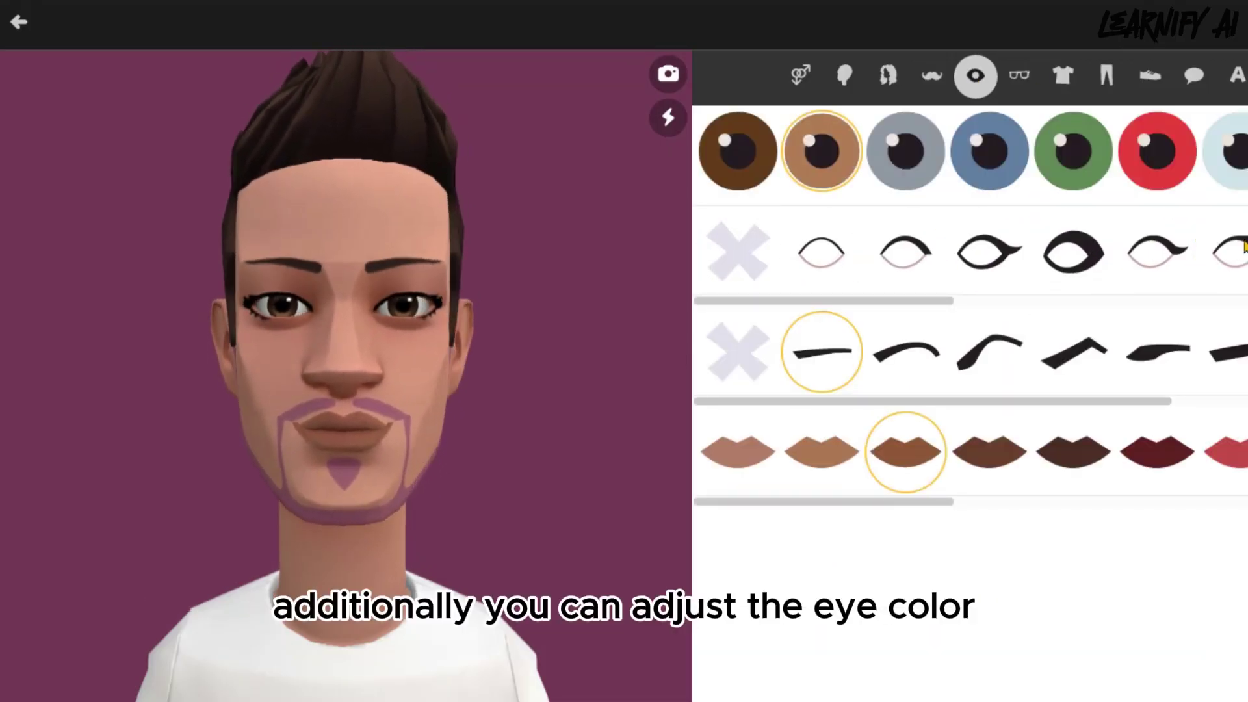
{"action": "left_click", "coordinate": [1073, 354]}
{"action": "left_click", "coordinate": [1073, 451]}
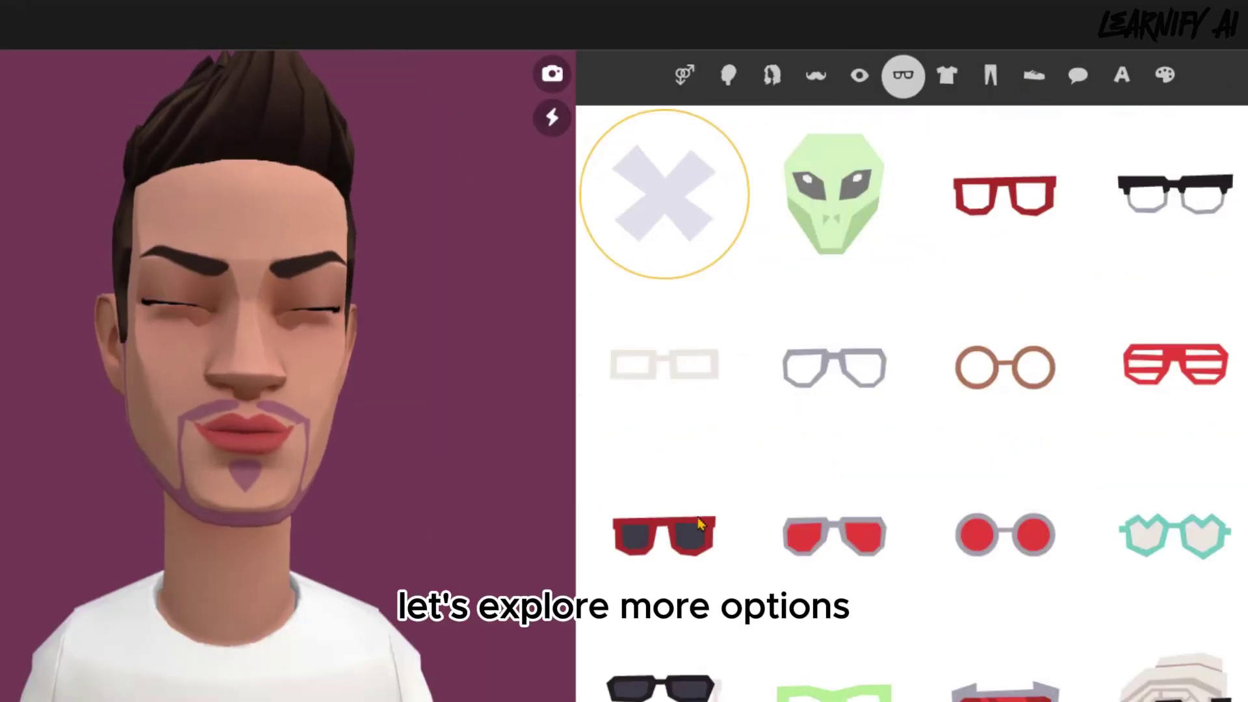
Put black browline glasses on the character
{"action": "left_click", "coordinate": [666, 532]}
{"action": "left_click", "coordinate": [1168, 207]}
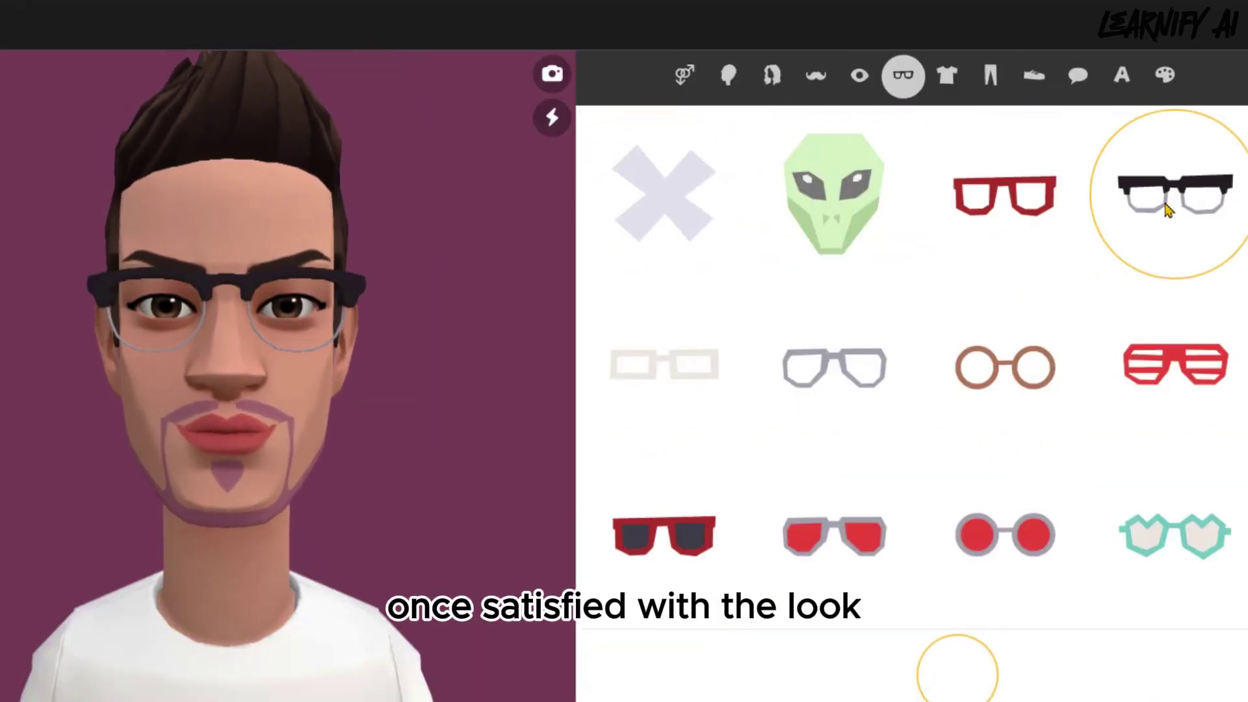
{"action": "scroll", "coordinate": [905, 474], "scroll_direction": "down", "scroll_amount": 10}
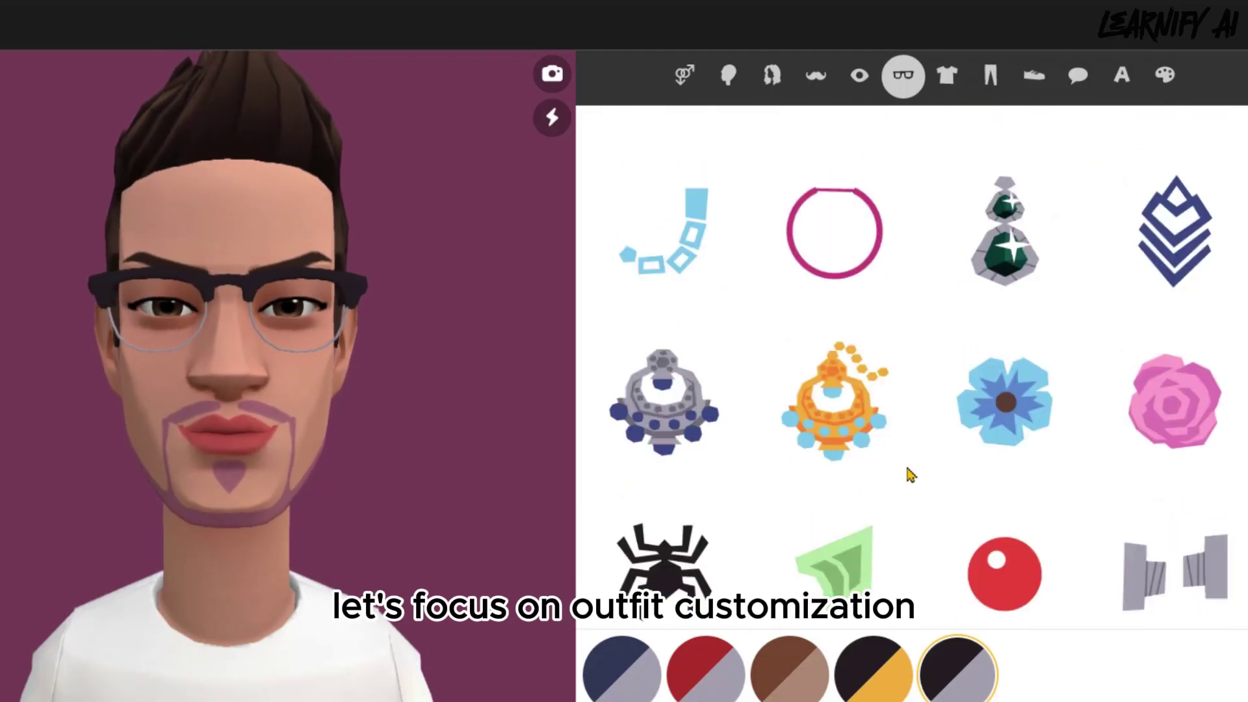
{"action": "scroll", "coordinate": [907, 474], "scroll_direction": "up", "scroll_amount": 10}
Dress the character in the red uniform shirt
{"action": "left_click", "coordinate": [947, 75]}
{"action": "left_click", "coordinate": [1005, 195]}
{"action": "left_click", "coordinate": [1192, 390]}
{"action": "scroll", "coordinate": [910, 390], "scroll_direction": "down", "scroll_amount": 5}
{"action": "left_click", "coordinate": [646, 301]}
{"action": "scroll", "coordinate": [941, 326], "scroll_direction": "down", "scroll_amount": 5}
{"action": "left_click", "coordinate": [1003, 251]}
{"action": "scroll", "coordinate": [941, 326], "scroll_direction": "down", "scroll_amount": 5}
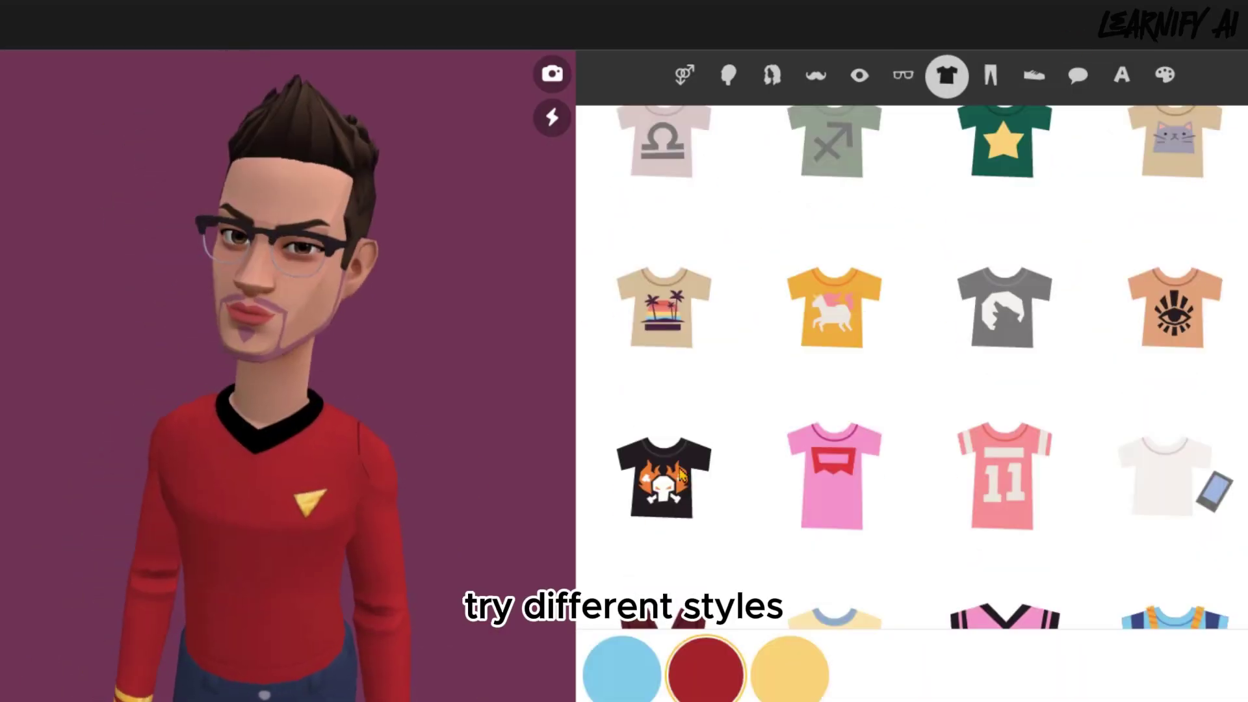
{"action": "left_click", "coordinate": [646, 474]}
{"action": "scroll", "coordinate": [908, 450], "scroll_direction": "down", "scroll_amount": 5}
{"action": "scroll", "coordinate": [907, 451], "scroll_direction": "down", "scroll_amount": 5}
{"action": "left_click", "coordinate": [1002, 459]}
Give him black jeans and white lace-up shoes
{"action": "left_click", "coordinate": [989, 76]}
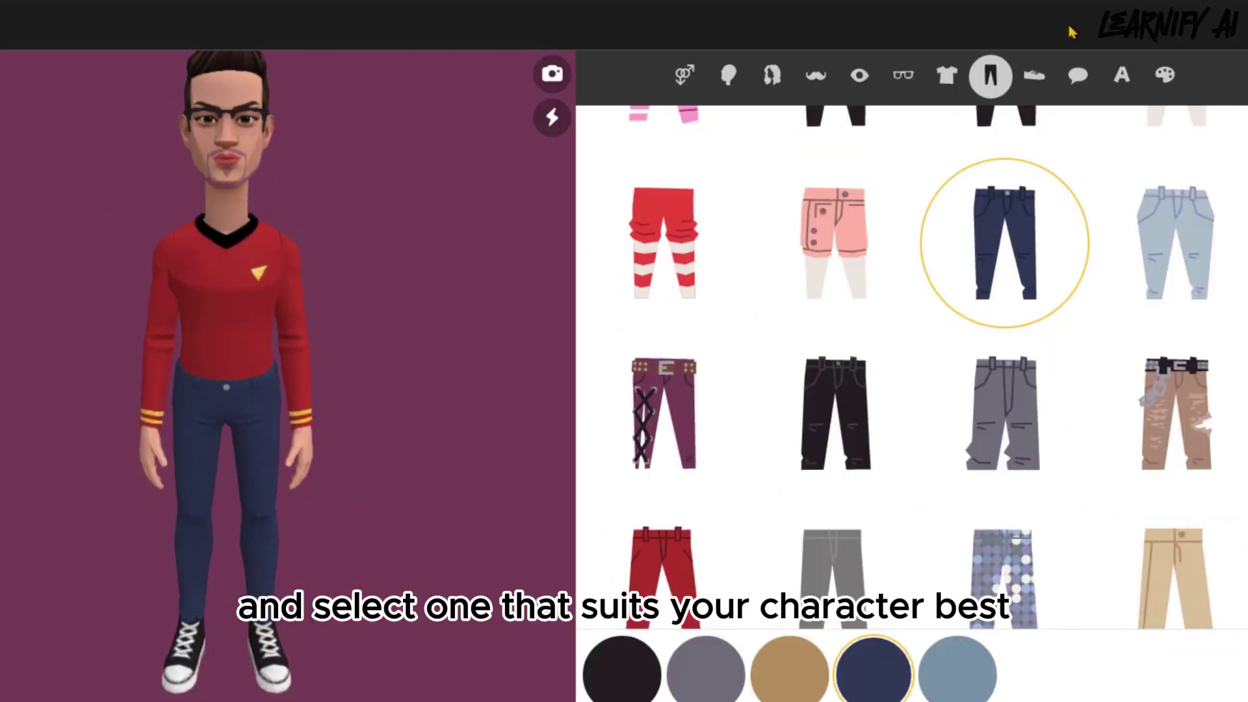
{"action": "scroll", "coordinate": [916, 339], "scroll_direction": "up", "scroll_amount": 5}
{"action": "scroll", "coordinate": [907, 349], "scroll_direction": "down", "scroll_amount": 10}
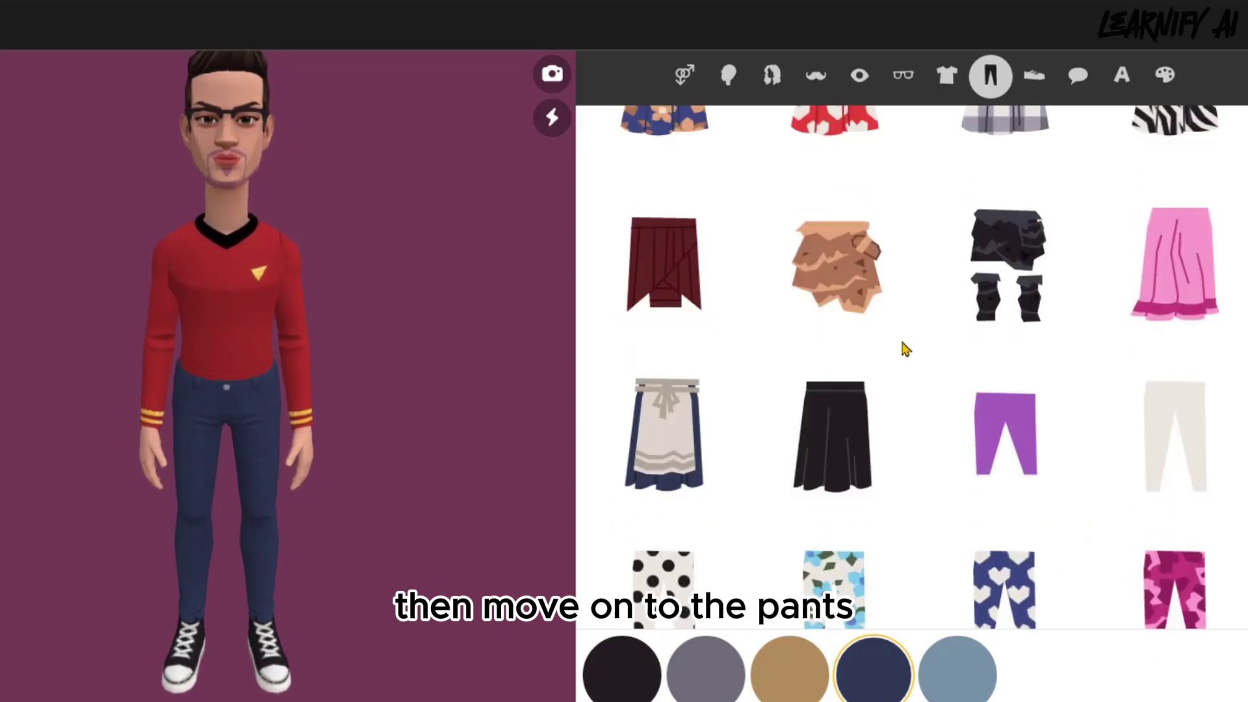
{"action": "left_click", "coordinate": [894, 287]}
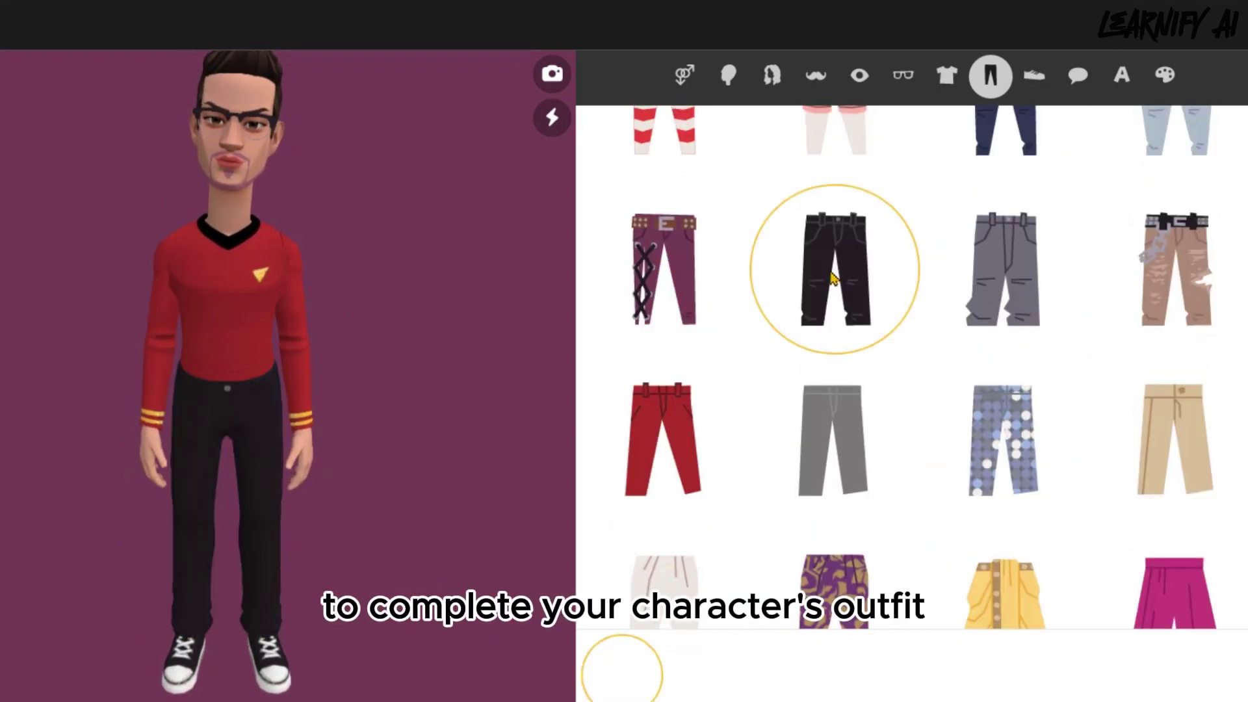
{"action": "left_click", "coordinate": [1033, 75]}
{"action": "scroll", "coordinate": [856, 366], "scroll_direction": "down", "scroll_amount": 2}
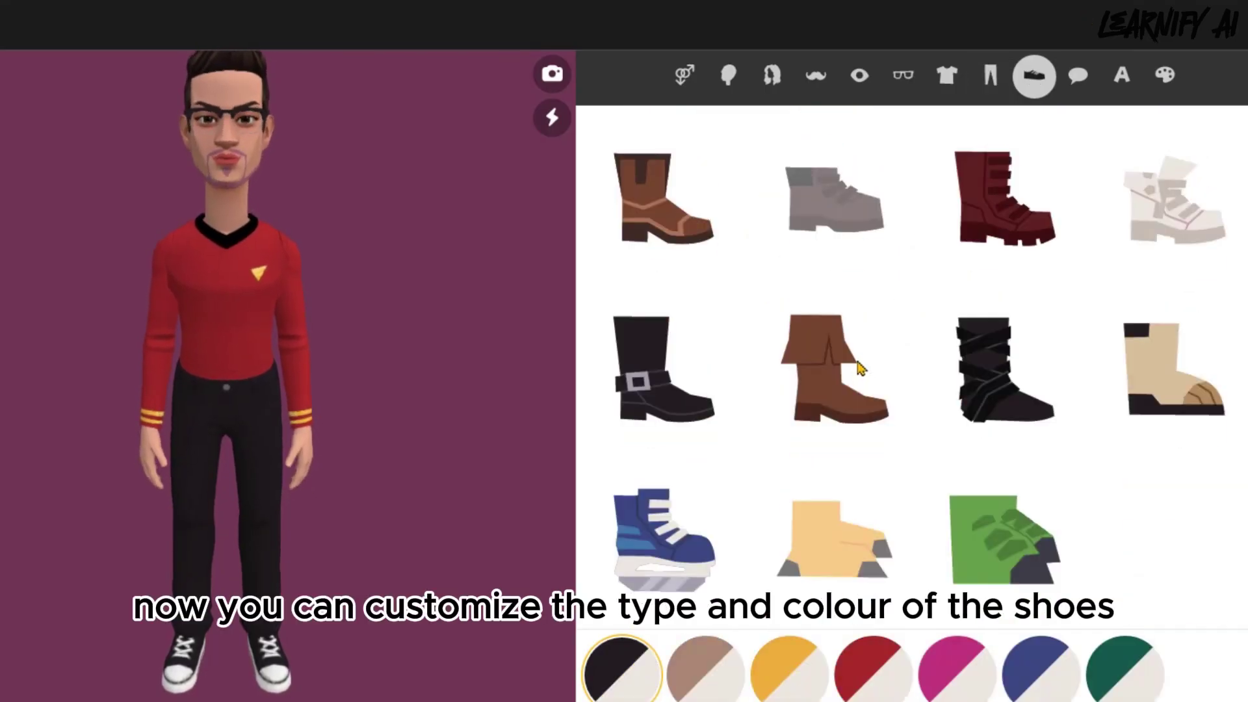
{"action": "scroll", "coordinate": [857, 366], "scroll_direction": "up", "scroll_amount": 3}
{"action": "left_click", "coordinate": [662, 436]}
{"action": "left_click", "coordinate": [873, 670]}
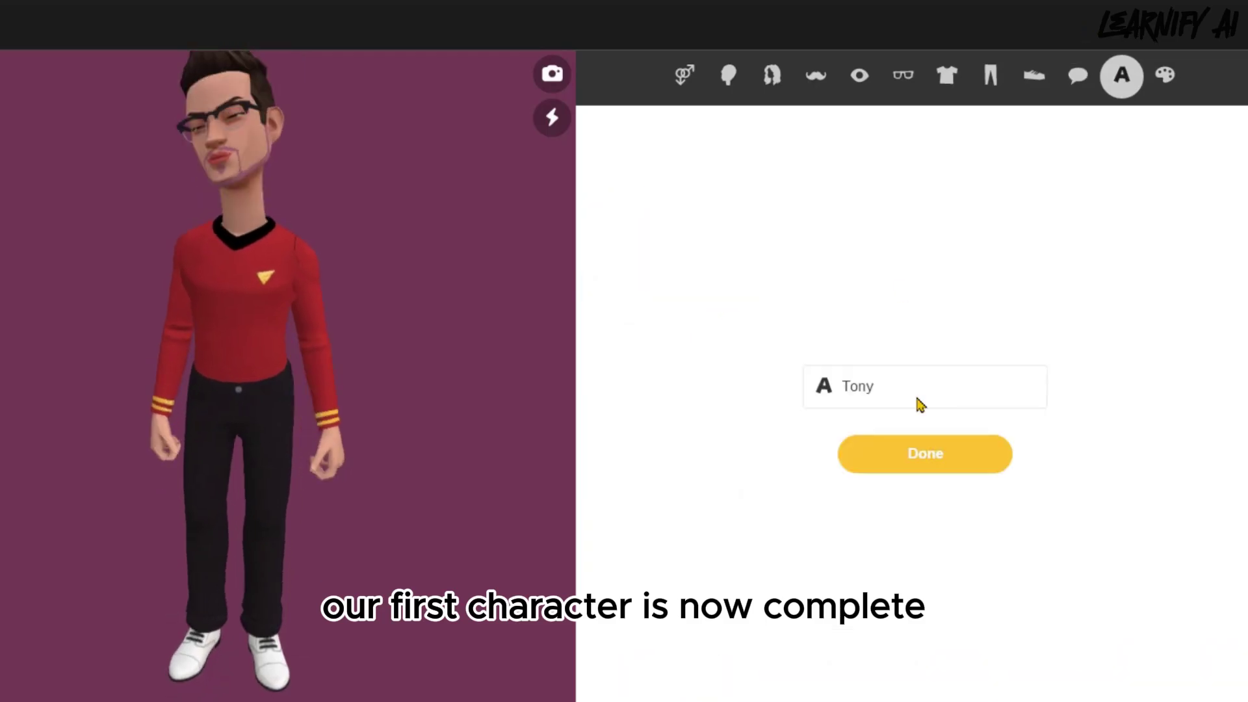
Rename the character from Tony to Mike and save him
{"action": "left_click_drag", "start_coordinate": [921, 404], "coordinate": [774, 418]}
{"action": "type", "text": "Mike"}
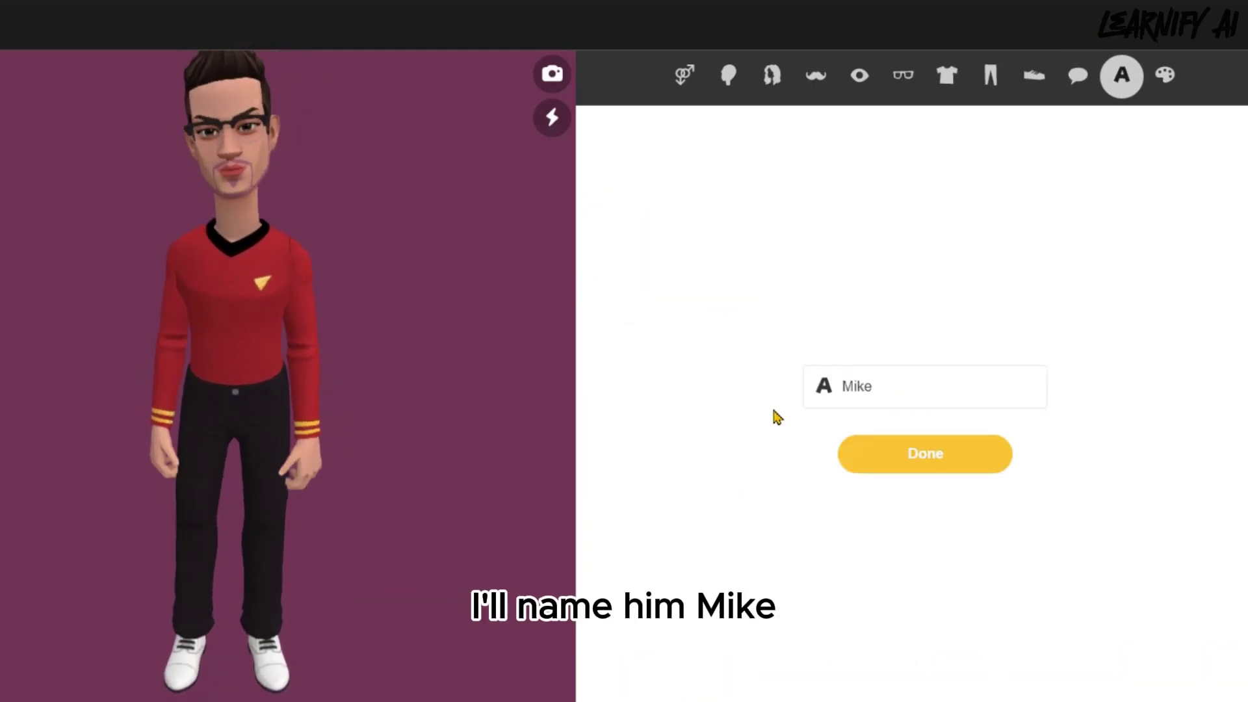
{"action": "left_click", "coordinate": [888, 466]}
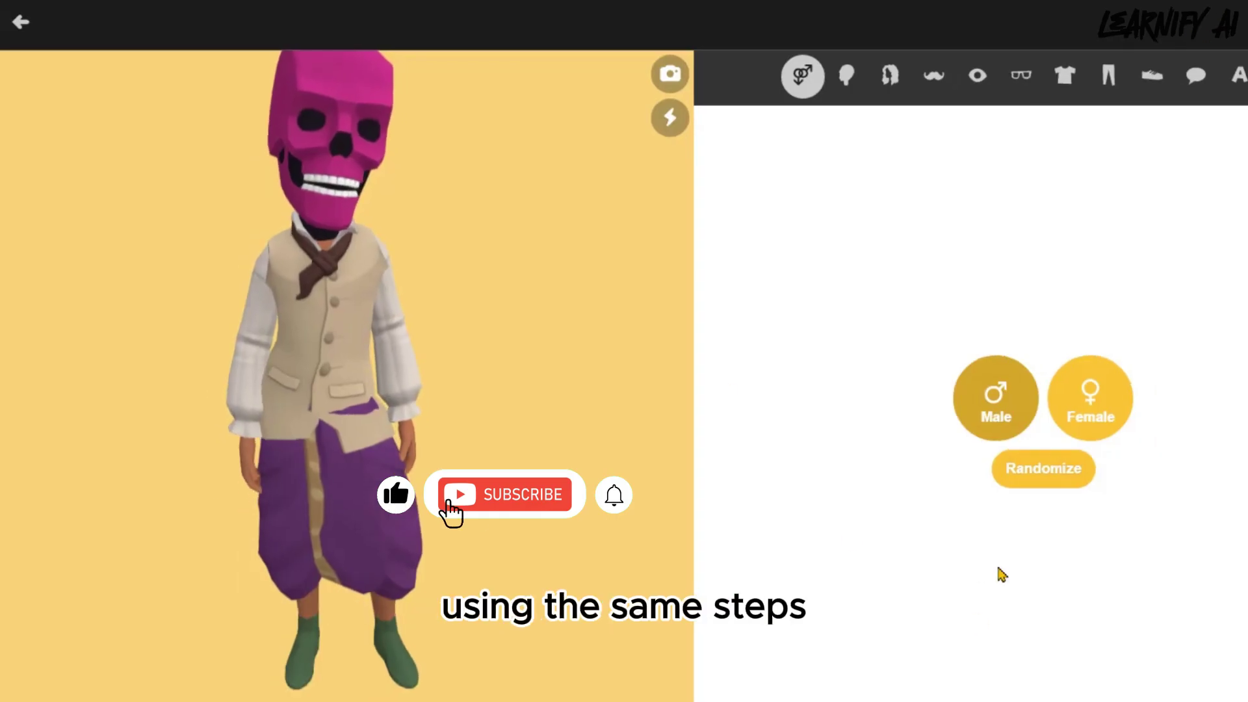
Make the second character female with a paler face and blonde curled hair
{"action": "left_click", "coordinate": [1089, 418]}
{"action": "left_click", "coordinate": [843, 80]}
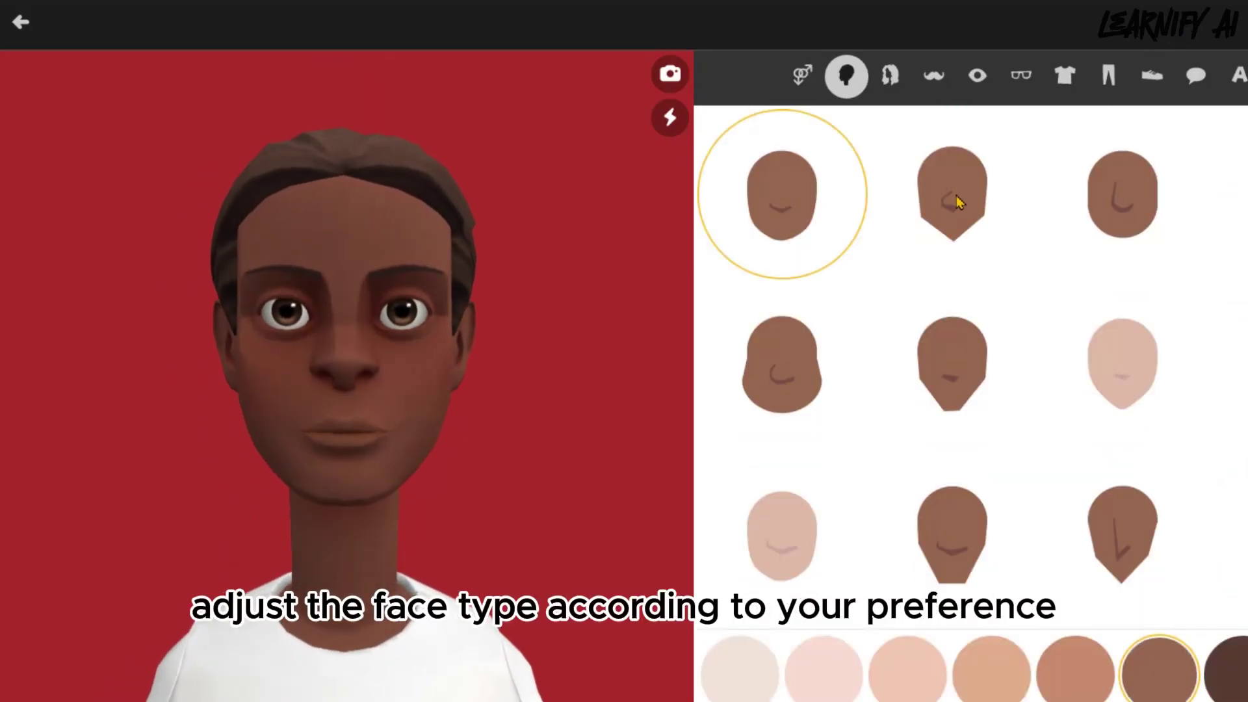
{"action": "left_click", "coordinate": [952, 195]}
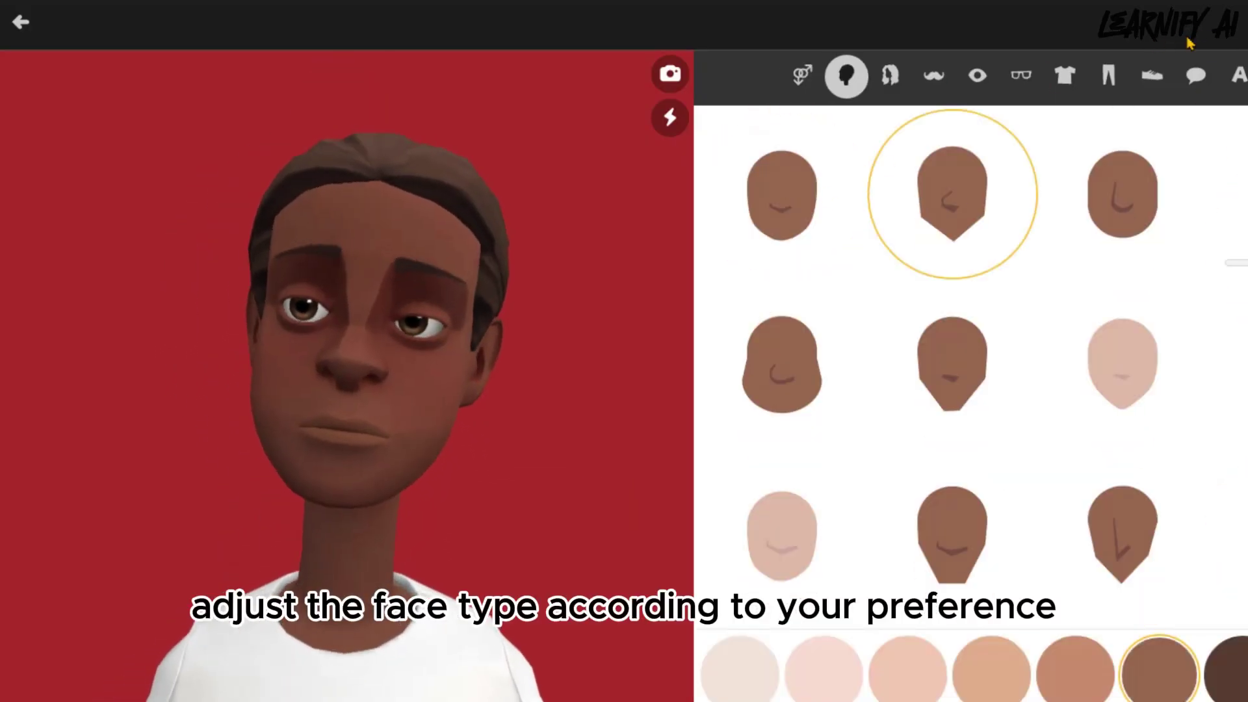
{"action": "left_click", "coordinate": [1122, 364]}
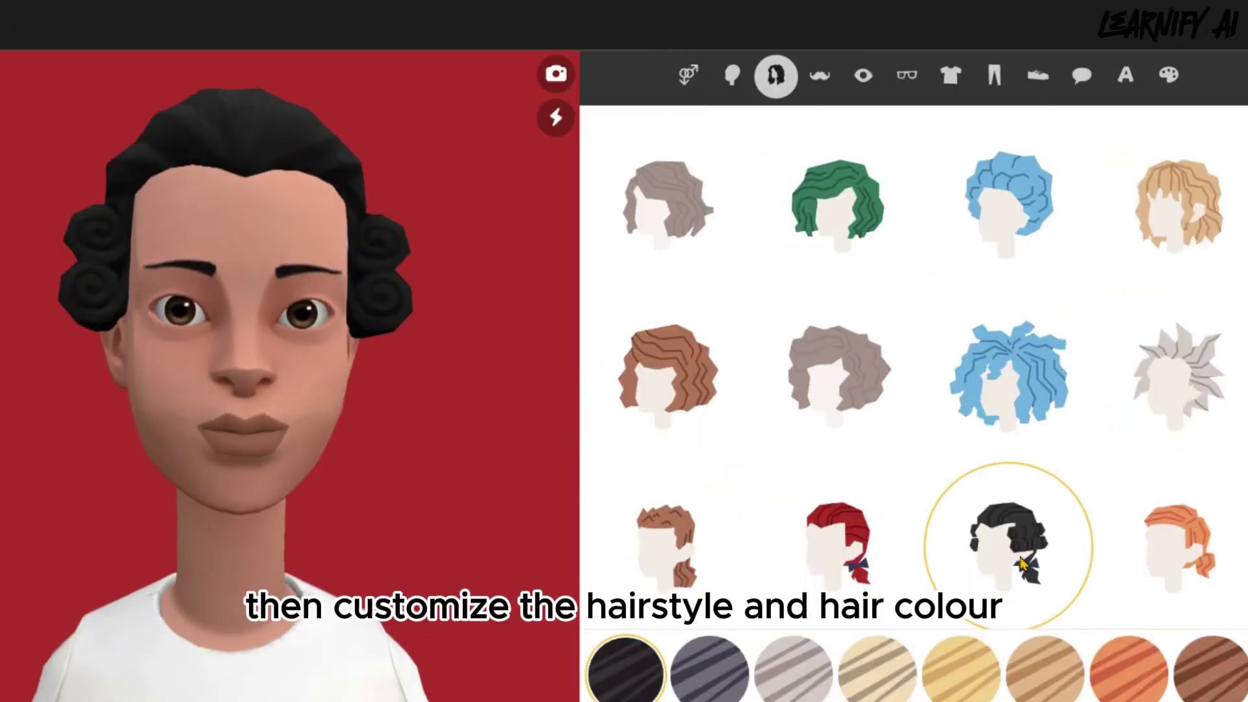
{"action": "scroll", "coordinate": [883, 404], "scroll_direction": "down", "scroll_amount": 5}
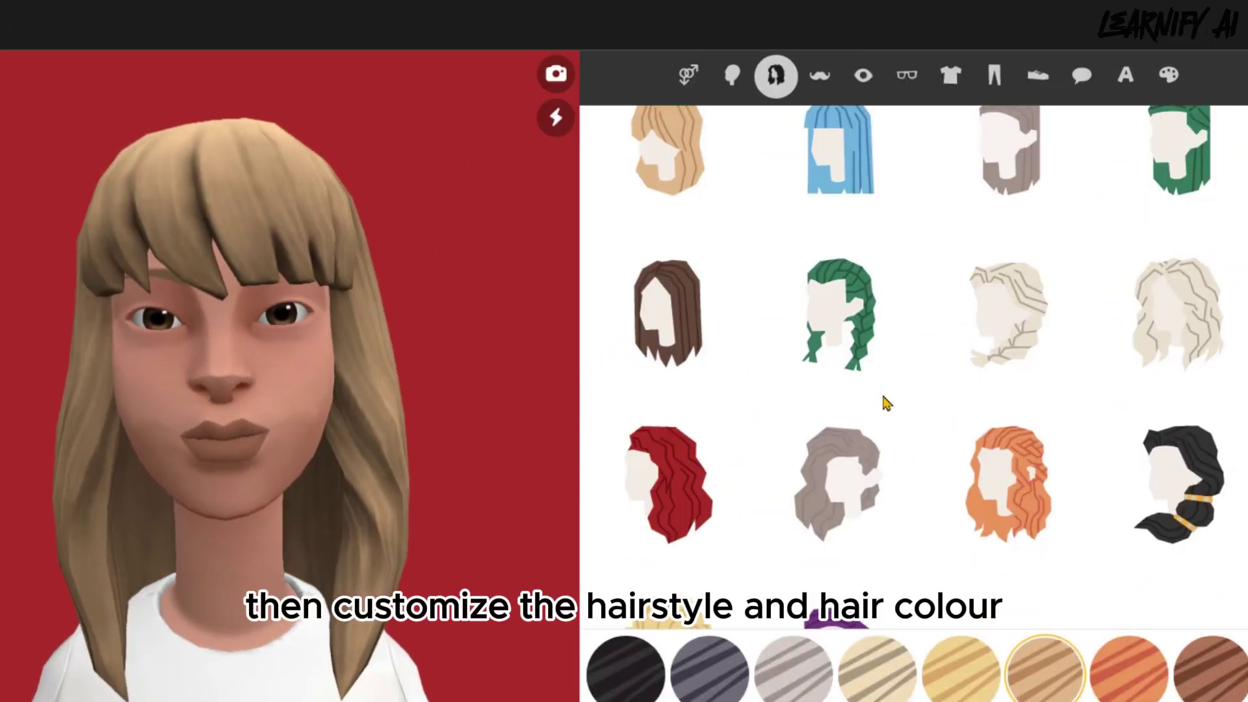
{"action": "left_click", "coordinate": [663, 362]}
{"action": "left_click", "coordinate": [663, 515]}
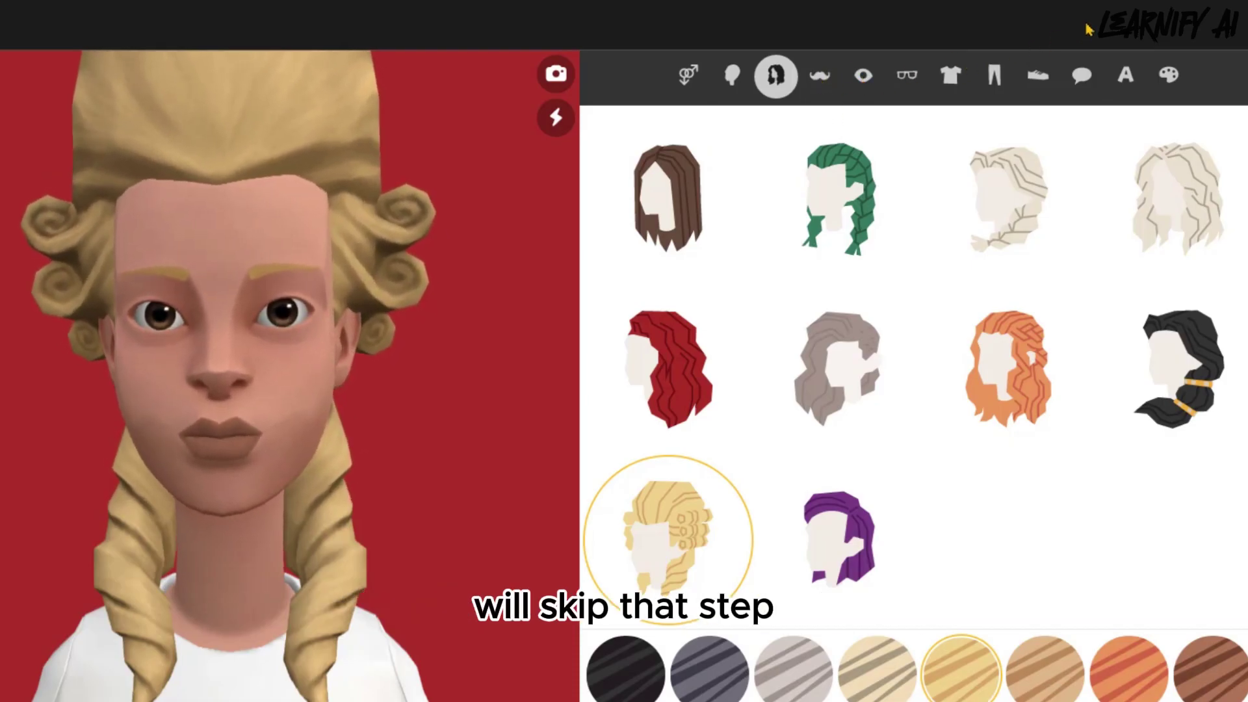
Give her winged eyeliner, angular eyebrows and deep red lips
{"action": "left_click", "coordinate": [863, 75]}
{"action": "left_click", "coordinate": [1044, 253]}
{"action": "left_click", "coordinate": [1210, 252]}
{"action": "left_click", "coordinate": [1210, 352]}
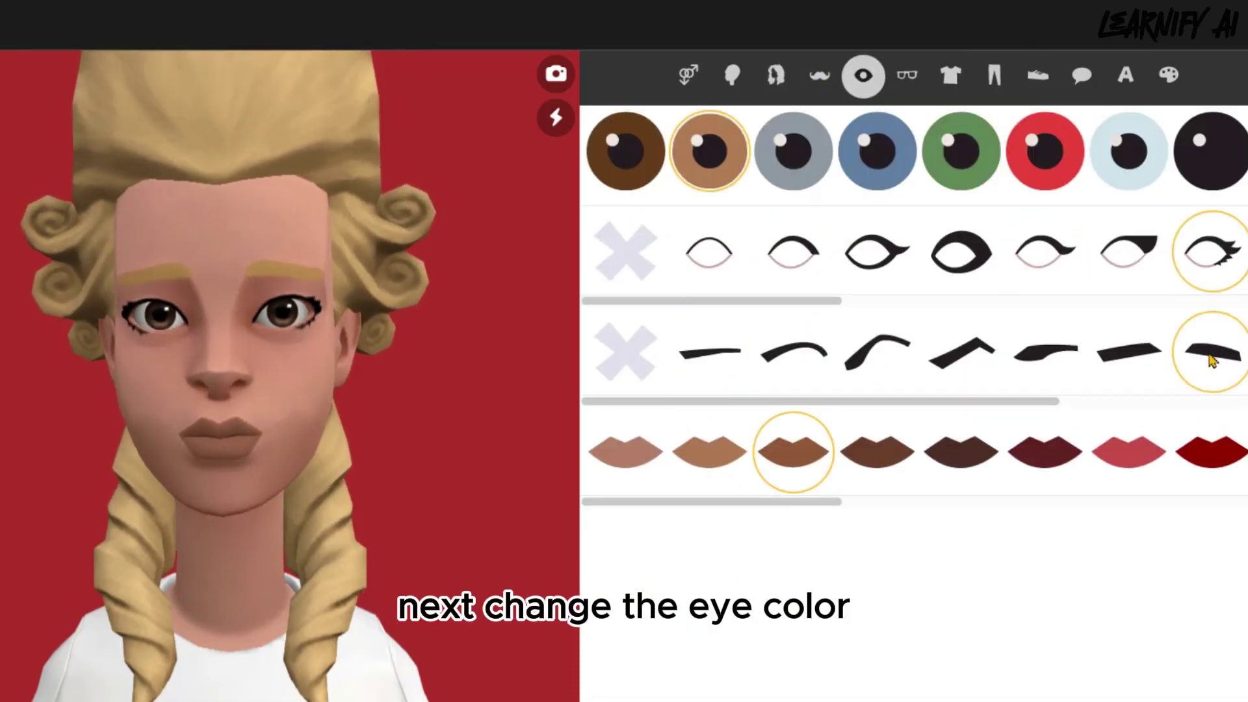
{"action": "left_click", "coordinate": [950, 349]}
{"action": "left_click", "coordinate": [1209, 452]}
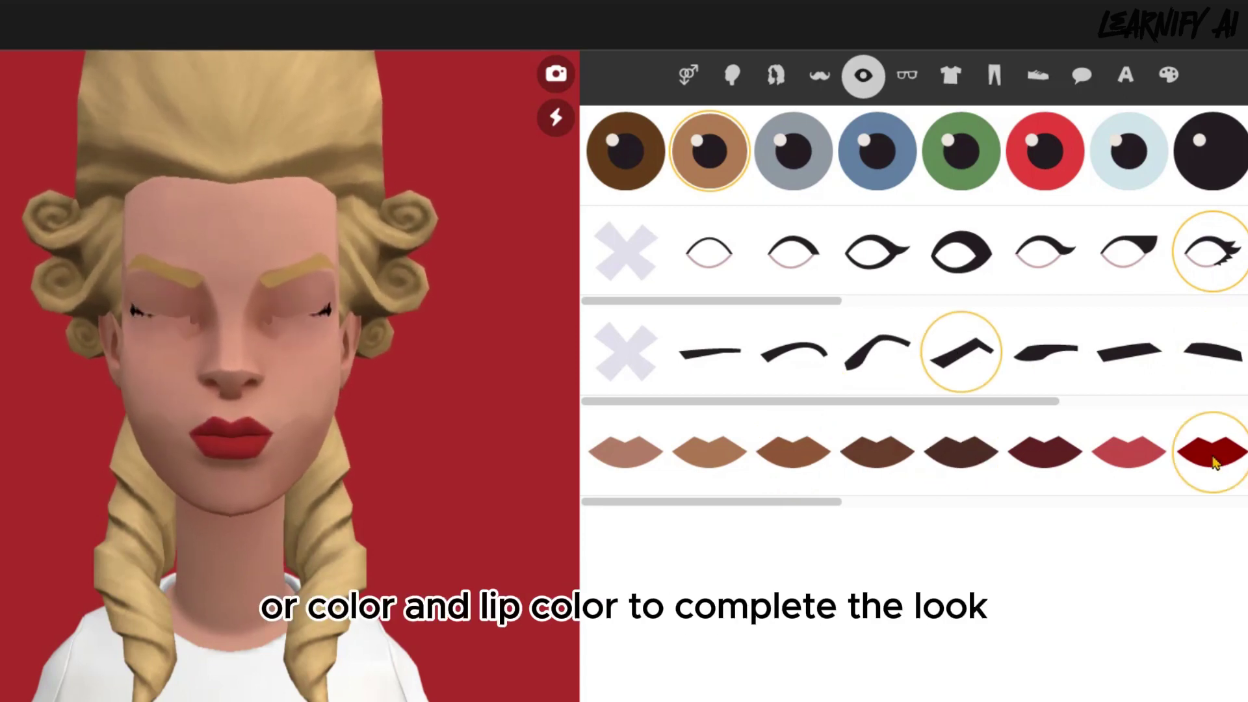
{"action": "left_click", "coordinate": [1044, 353]}
Add browline glasses and a flower in her hair
{"action": "left_click", "coordinate": [907, 75]}
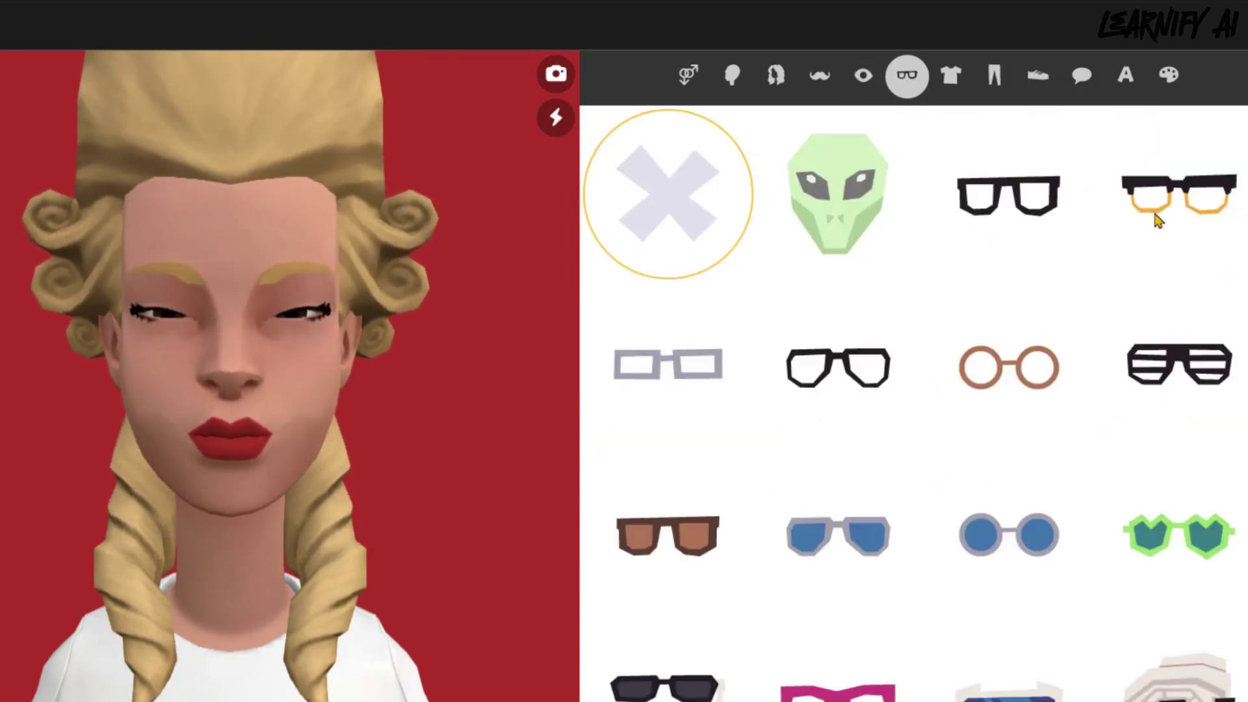
{"action": "left_click", "coordinate": [836, 361]}
{"action": "scroll", "coordinate": [1017, 451], "scroll_direction": "down", "scroll_amount": 5}
{"action": "left_click", "coordinate": [1002, 195]}
{"action": "scroll", "coordinate": [1026, 425], "scroll_direction": "up", "scroll_amount": 5}
{"action": "left_click", "coordinate": [1173, 179]}
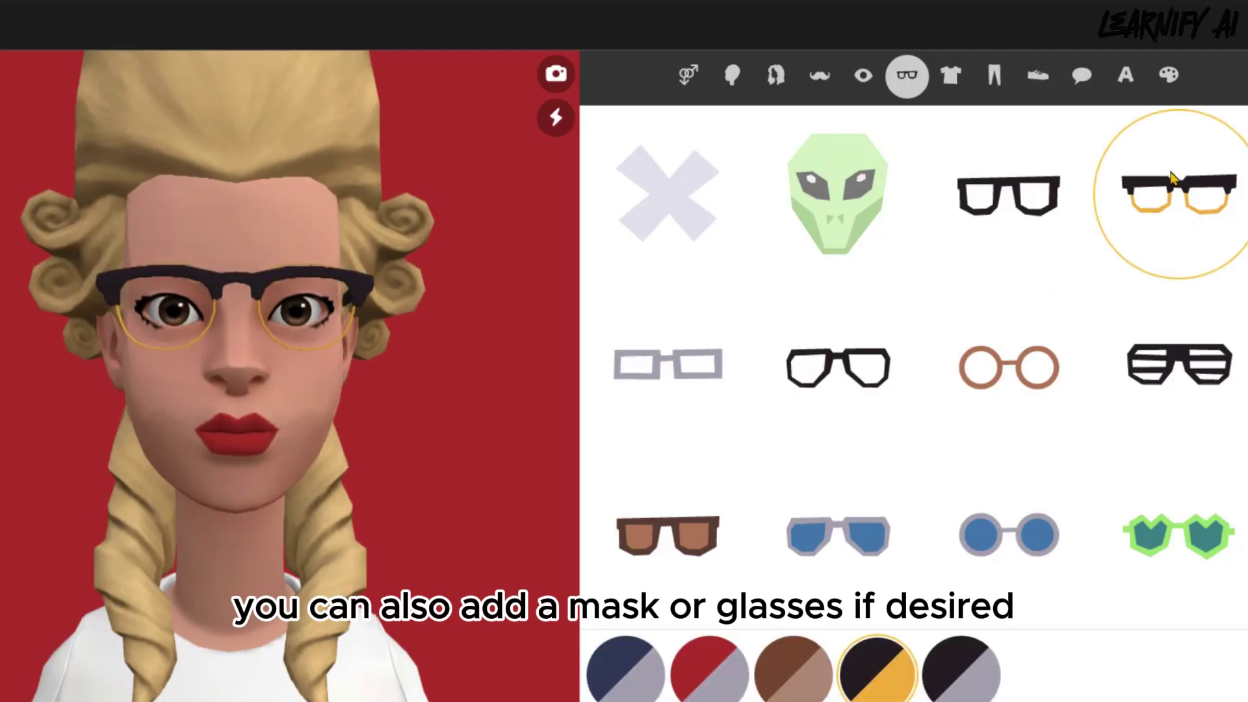
Dress her in the floral top, red heart-print pants and bunny slippers
{"action": "left_click", "coordinate": [950, 75]}
{"action": "left_click", "coordinate": [1007, 189]}
{"action": "left_click", "coordinate": [1001, 364]}
{"action": "left_click", "coordinate": [993, 75]}
{"action": "left_click", "coordinate": [839, 338]}
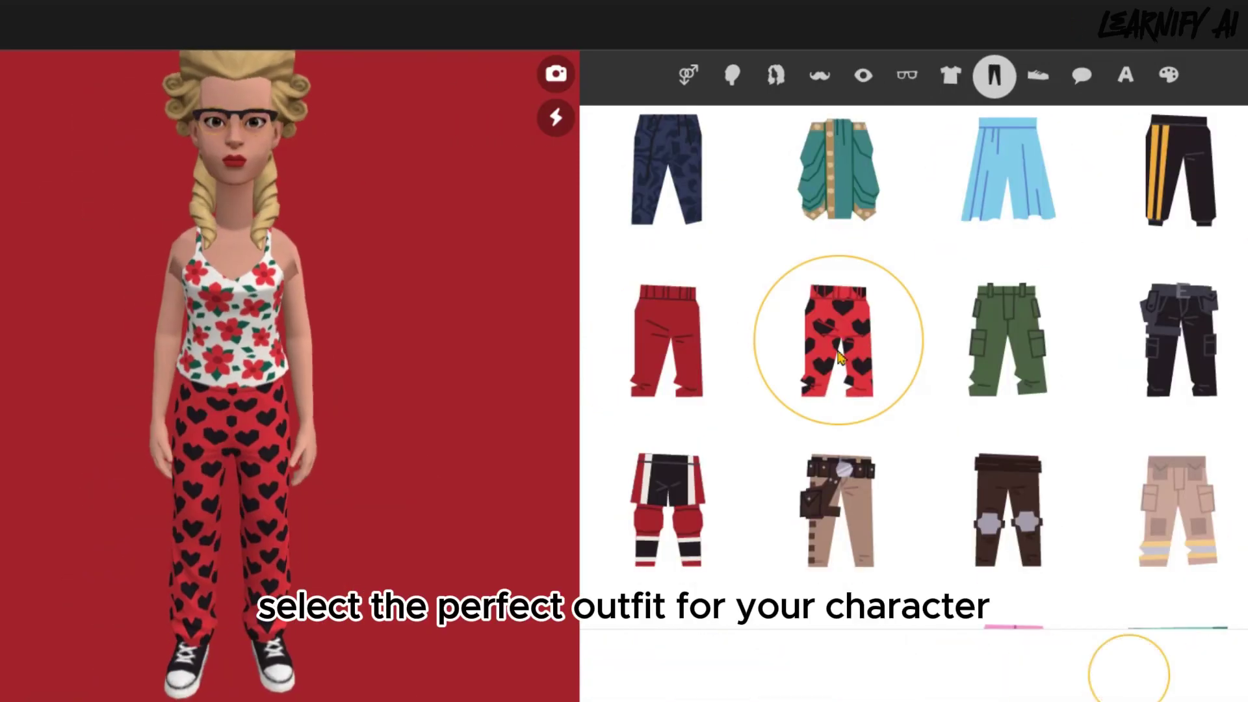
{"action": "left_click", "coordinate": [1038, 76]}
{"action": "left_click", "coordinate": [835, 192]}
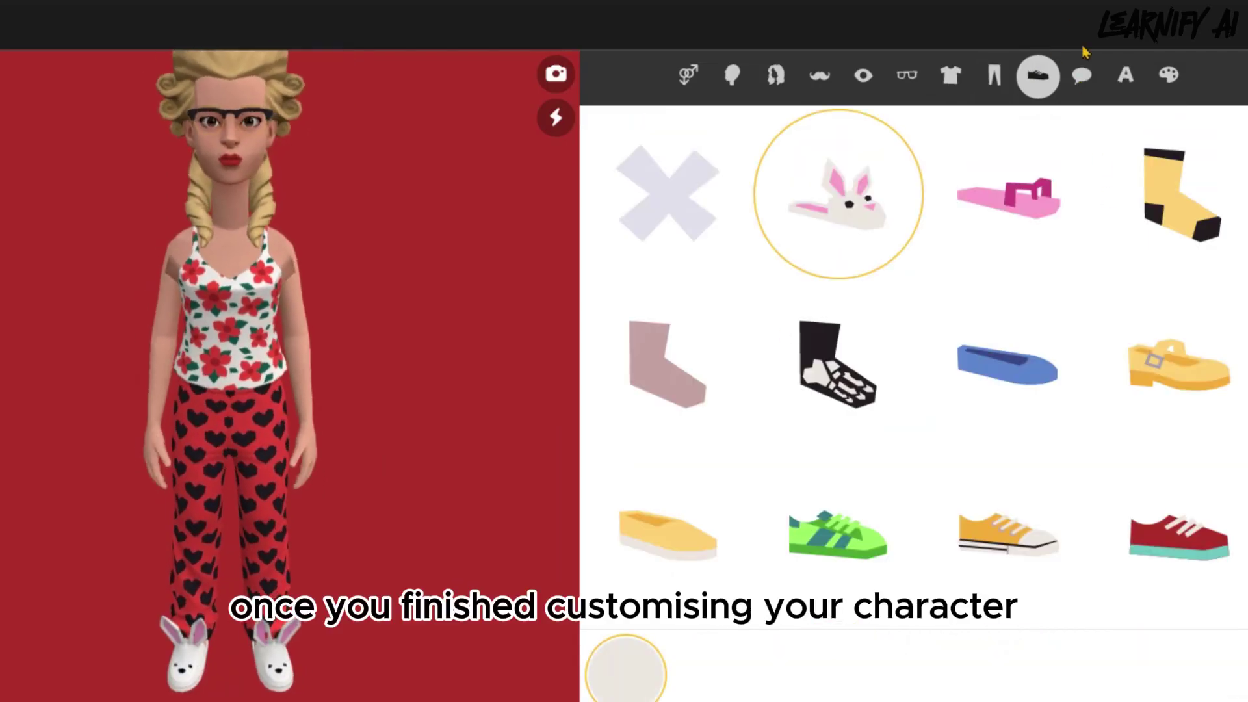
Name the character Lily and save her
{"action": "left_click", "coordinate": [1125, 74]}
{"action": "left_click", "coordinate": [935, 398]}
{"action": "type", "text": "Lily"}
{"action": "left_click", "coordinate": [882, 462]}
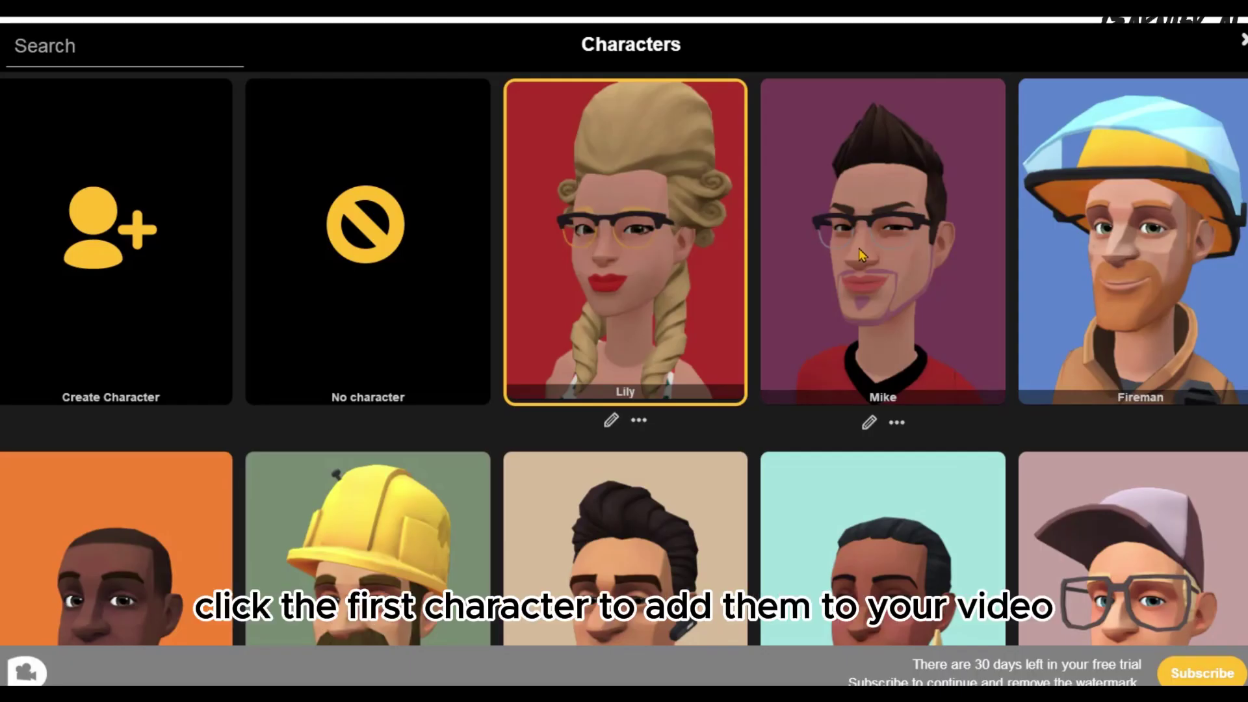
Cast Mike and Lily in the airplane scene, seat Mike to the right, and add a dialogue line
{"action": "left_click", "coordinate": [859, 253]}
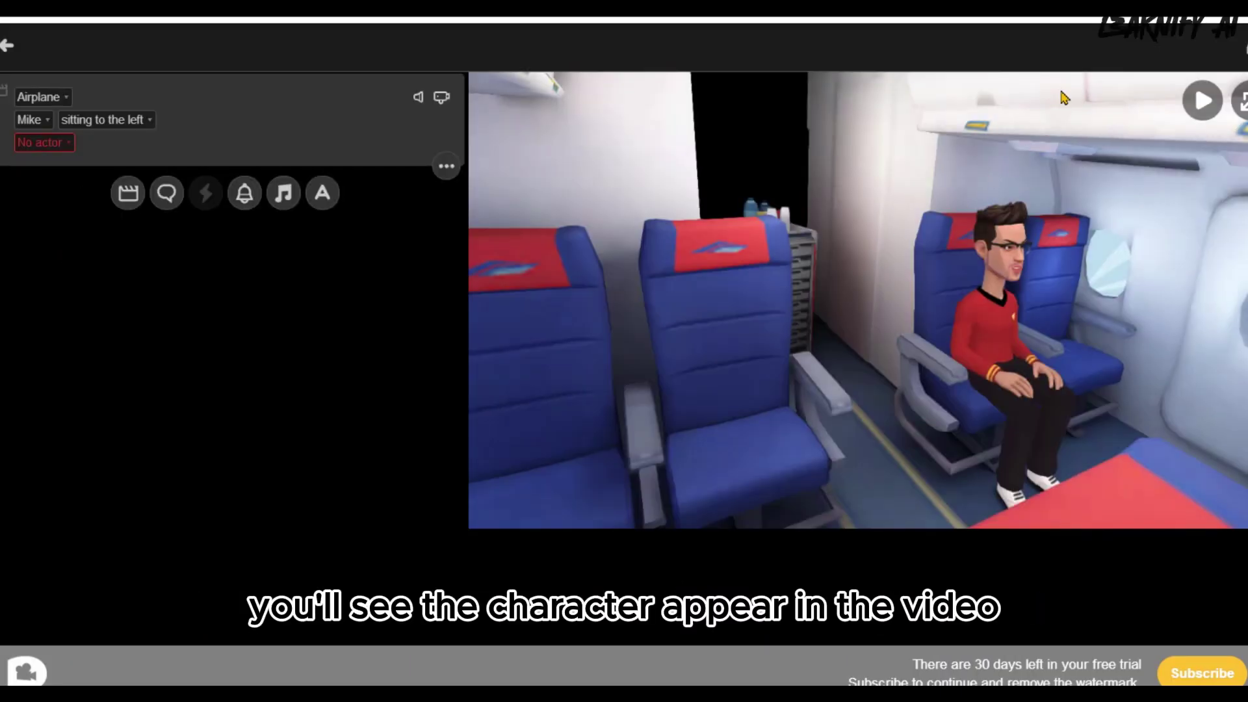
{"action": "left_click", "coordinate": [43, 144]}
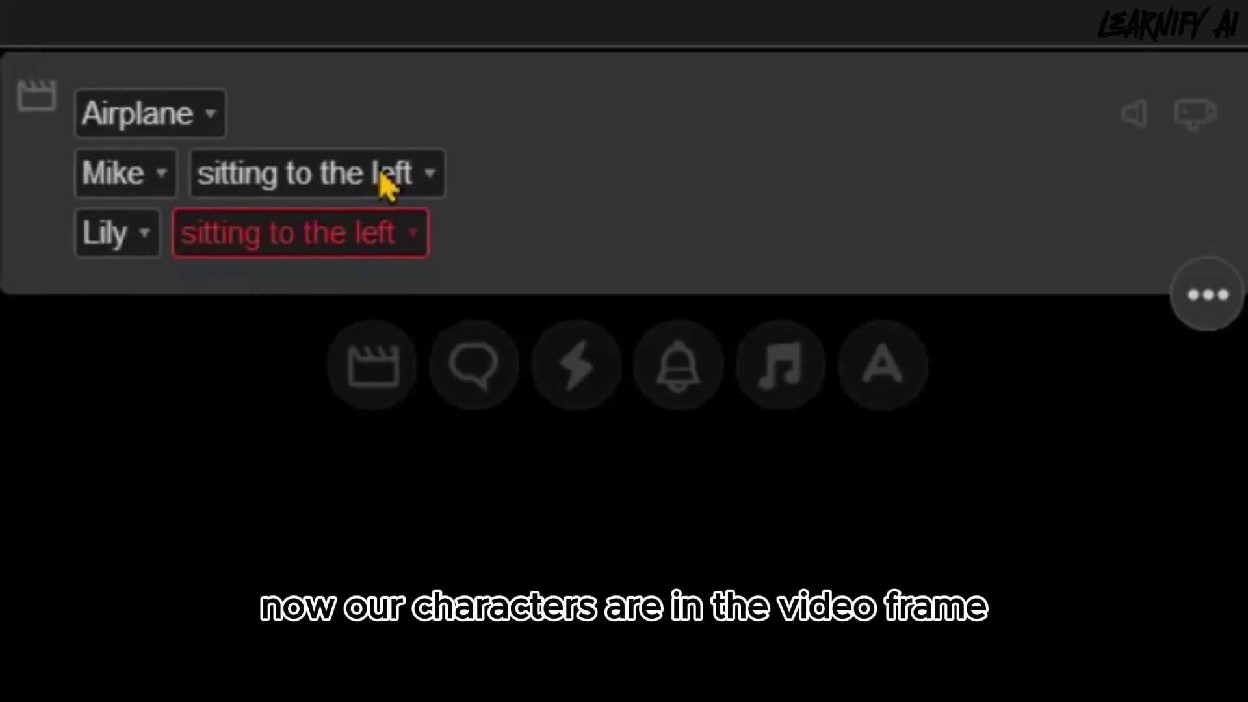
{"action": "left_click", "coordinate": [399, 181]}
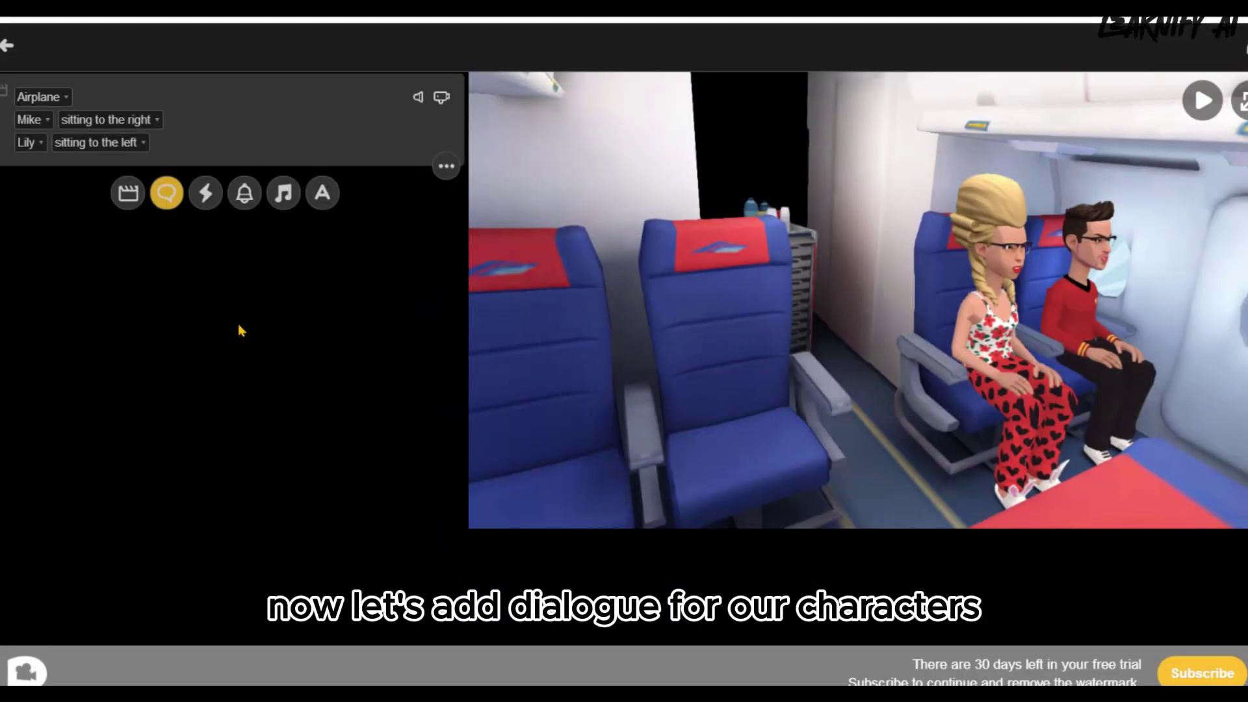
{"action": "left_click", "coordinate": [197, 163]}
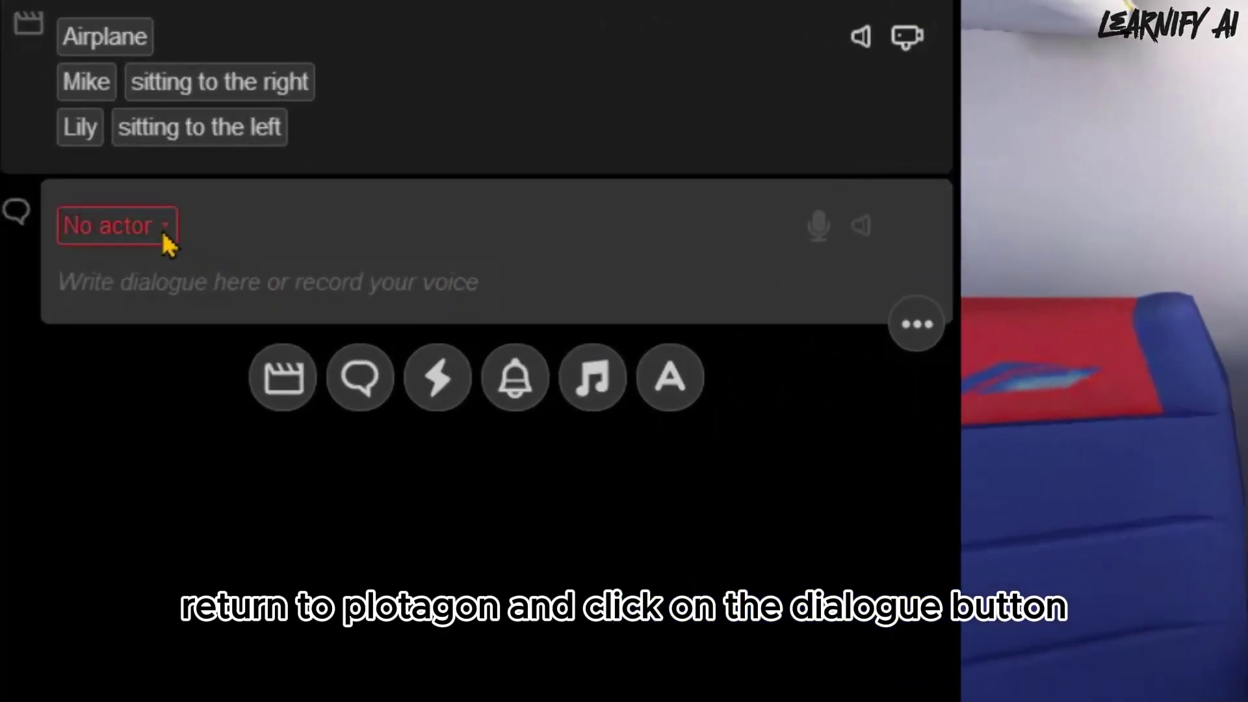
Assign the first line to Lily, paste her seatmates greeting, set mood Happy, and preview it
{"action": "left_click", "coordinate": [165, 240]}
{"action": "left_click", "coordinate": [130, 301]}
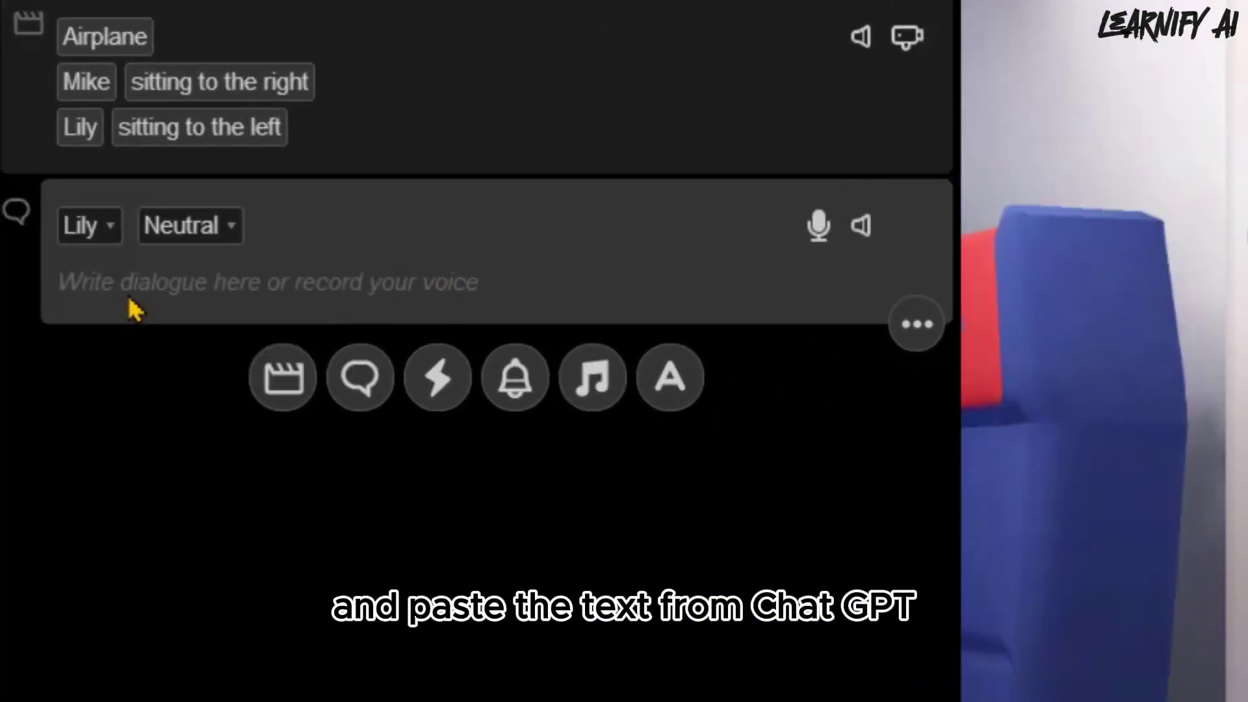
{"action": "type", "text": "Hi, looks like we're soulmates for this flight. I'm Lily."}
{"action": "left_click", "coordinate": [191, 225]}
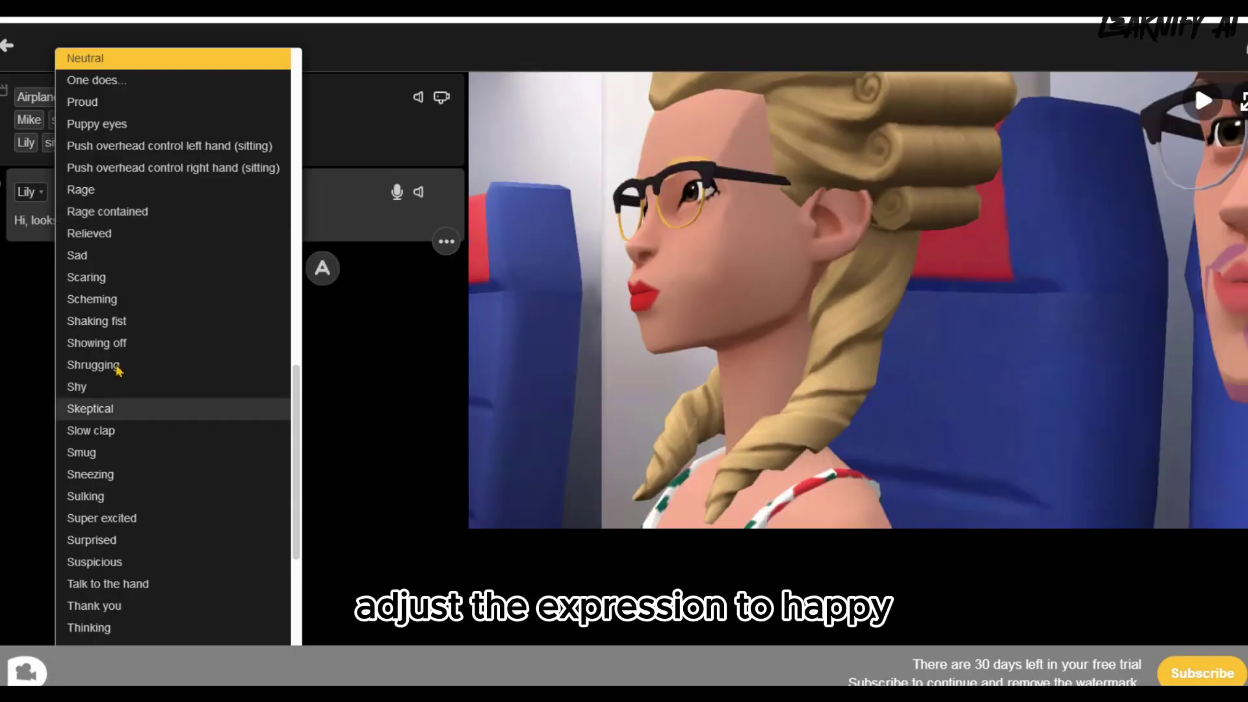
{"action": "scroll", "coordinate": [109, 463], "scroll_direction": "up", "scroll_amount": 5}
{"action": "left_click", "coordinate": [172, 469]}
{"action": "left_click", "coordinate": [396, 192]}
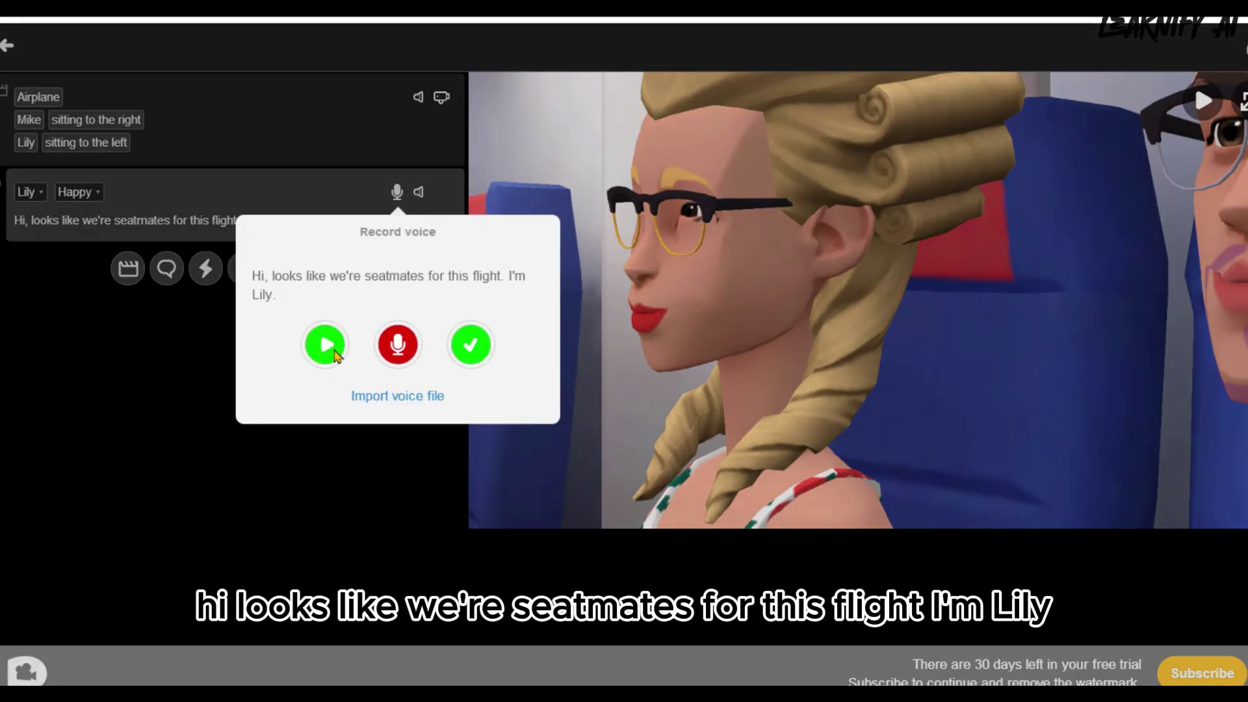
{"action": "left_click", "coordinate": [334, 351]}
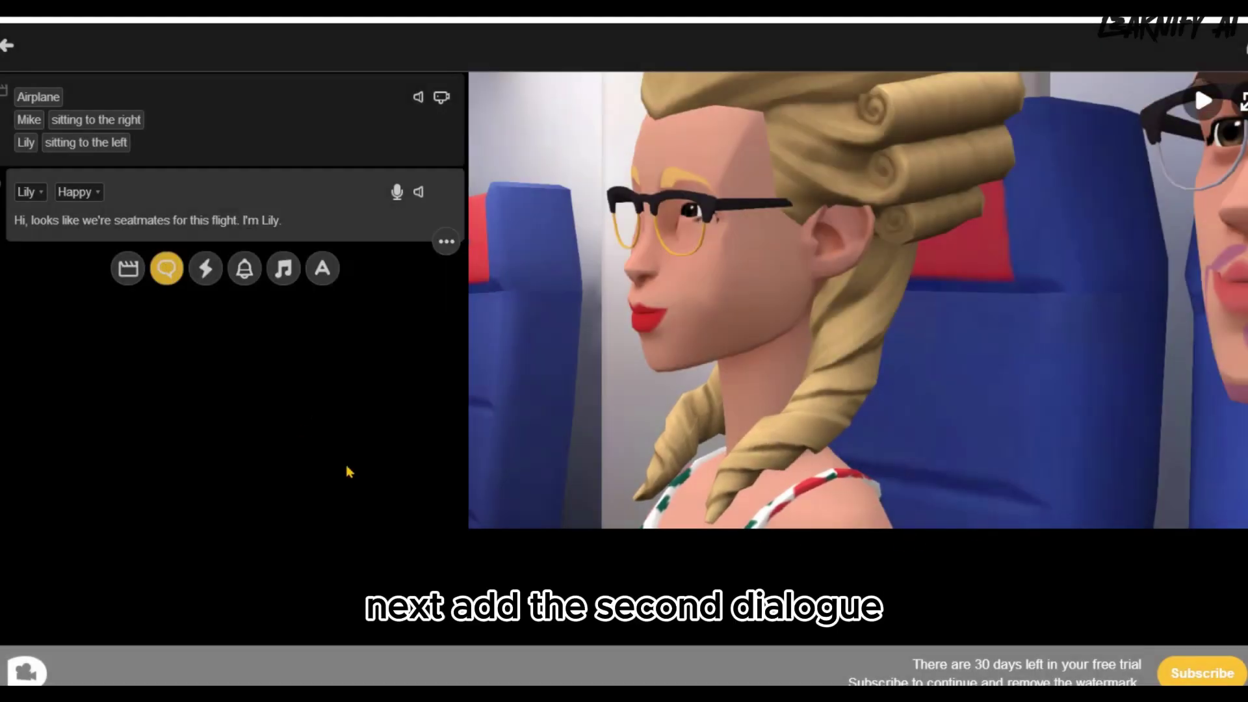
Add a second line for Mike and copy his reply from the ChatGPT conversation
{"action": "left_click", "coordinate": [167, 267]}
{"action": "left_click", "coordinate": [54, 269]}
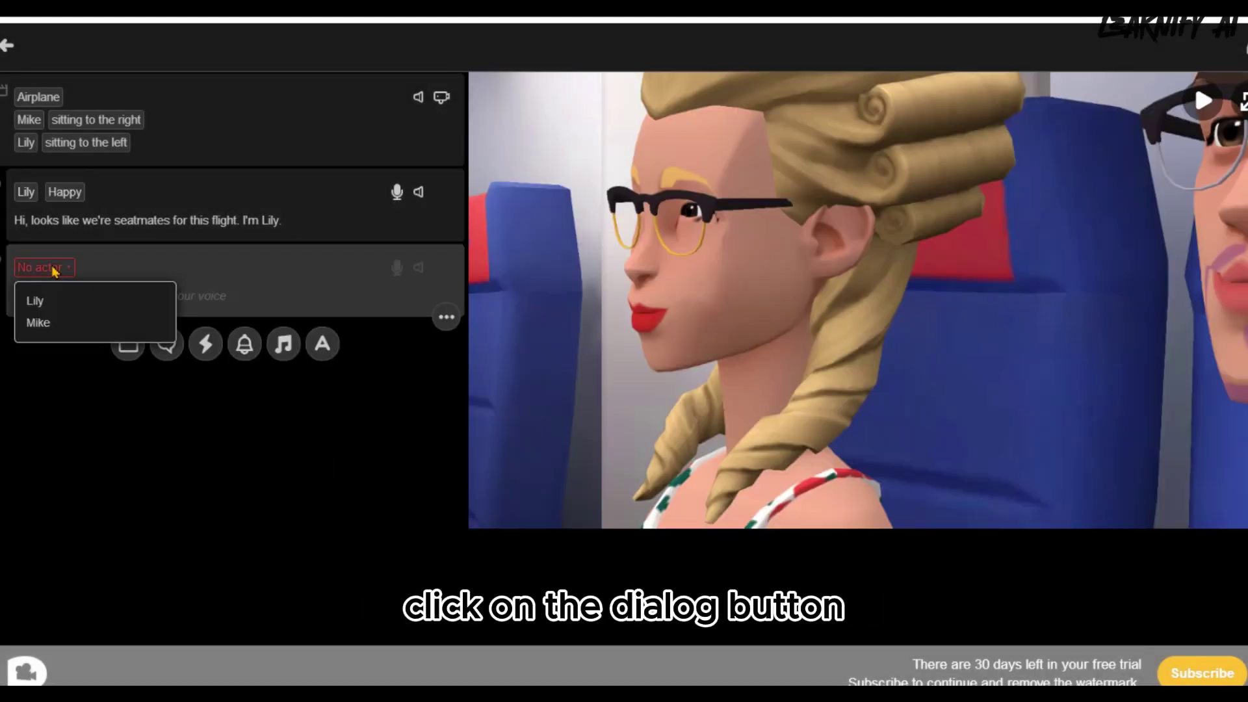
{"action": "left_click", "coordinate": [49, 321]}
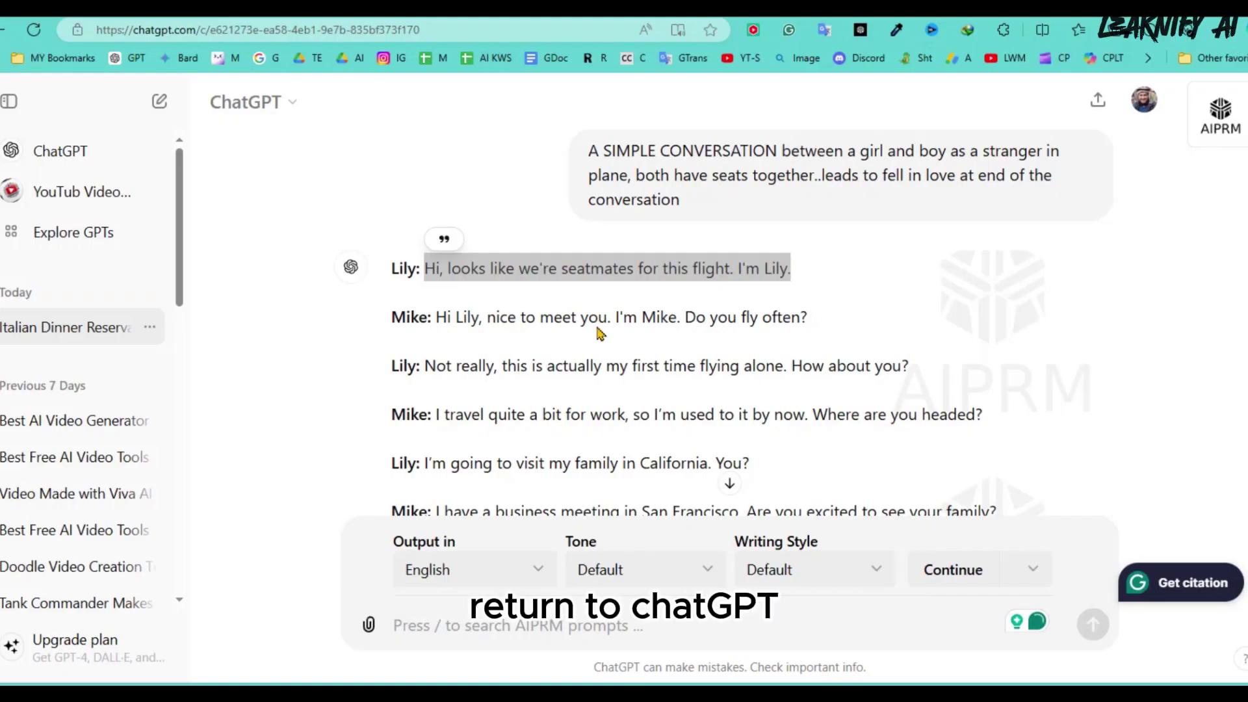
{"action": "left_click_drag", "start_coordinate": [616, 313], "coordinate": [813, 314]}
{"action": "right_click", "coordinate": [811, 315]}
{"action": "left_click", "coordinate": [832, 323]}
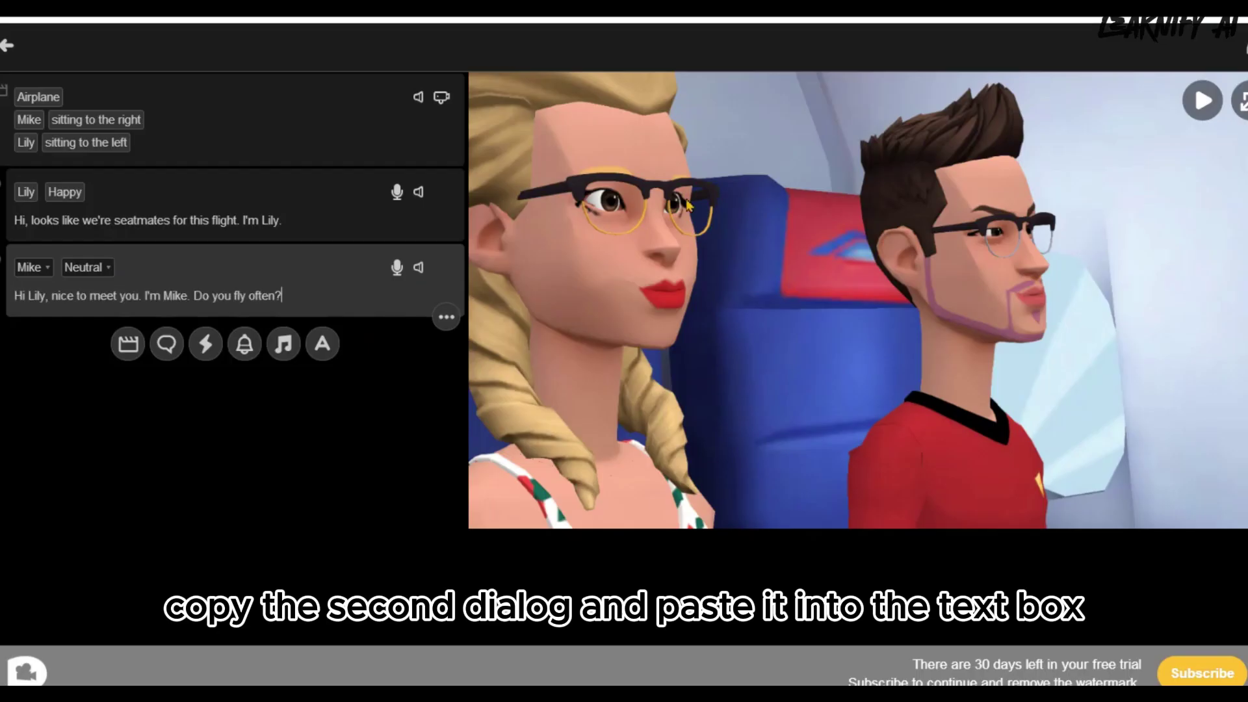
Give Mike's reply a Proud mood, preview and accept its voice, and add a third dialogue line
{"action": "left_click", "coordinate": [88, 267]}
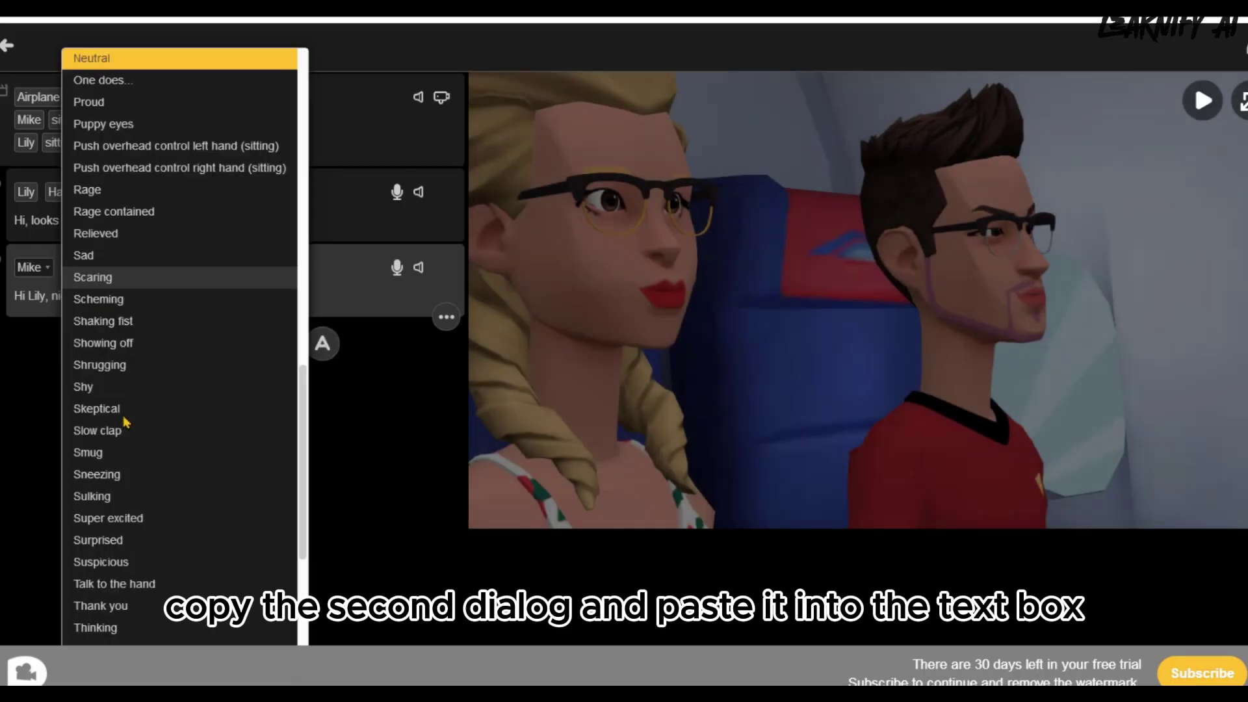
{"action": "left_click", "coordinate": [170, 100]}
{"action": "left_click", "coordinate": [397, 267]}
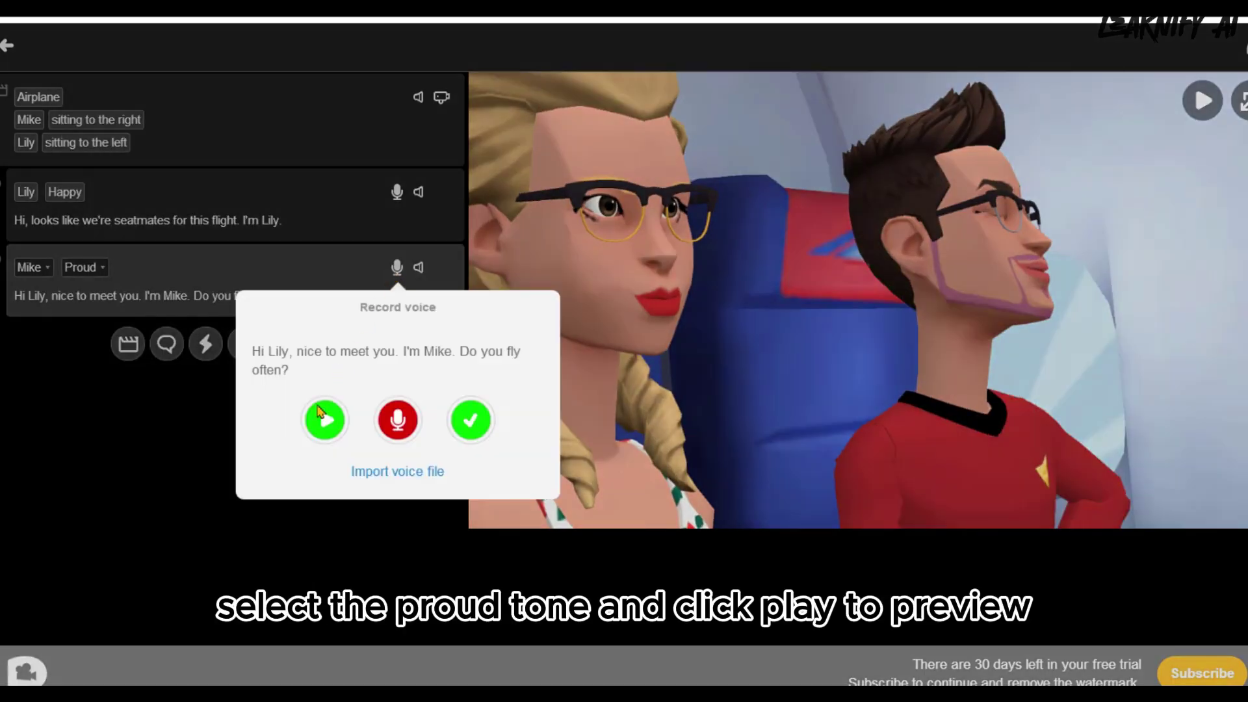
{"action": "left_click", "coordinate": [317, 424]}
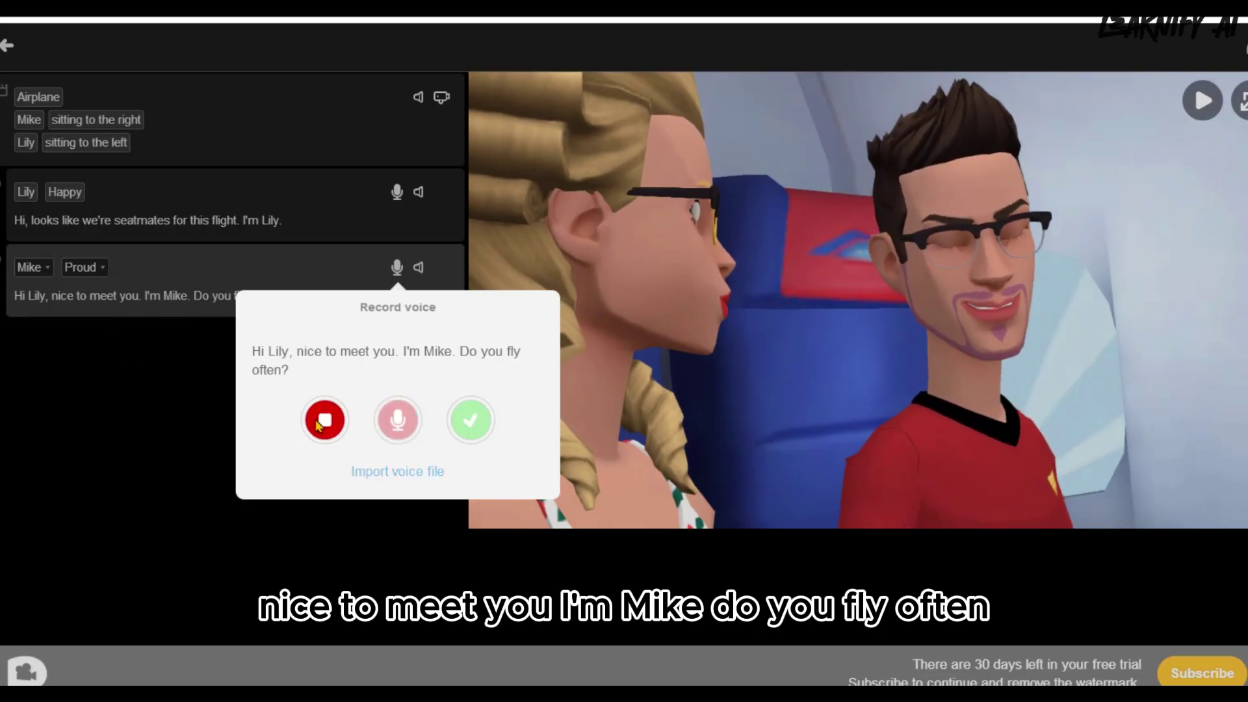
{"action": "left_click", "coordinate": [470, 419]}
{"action": "left_click", "coordinate": [166, 344]}
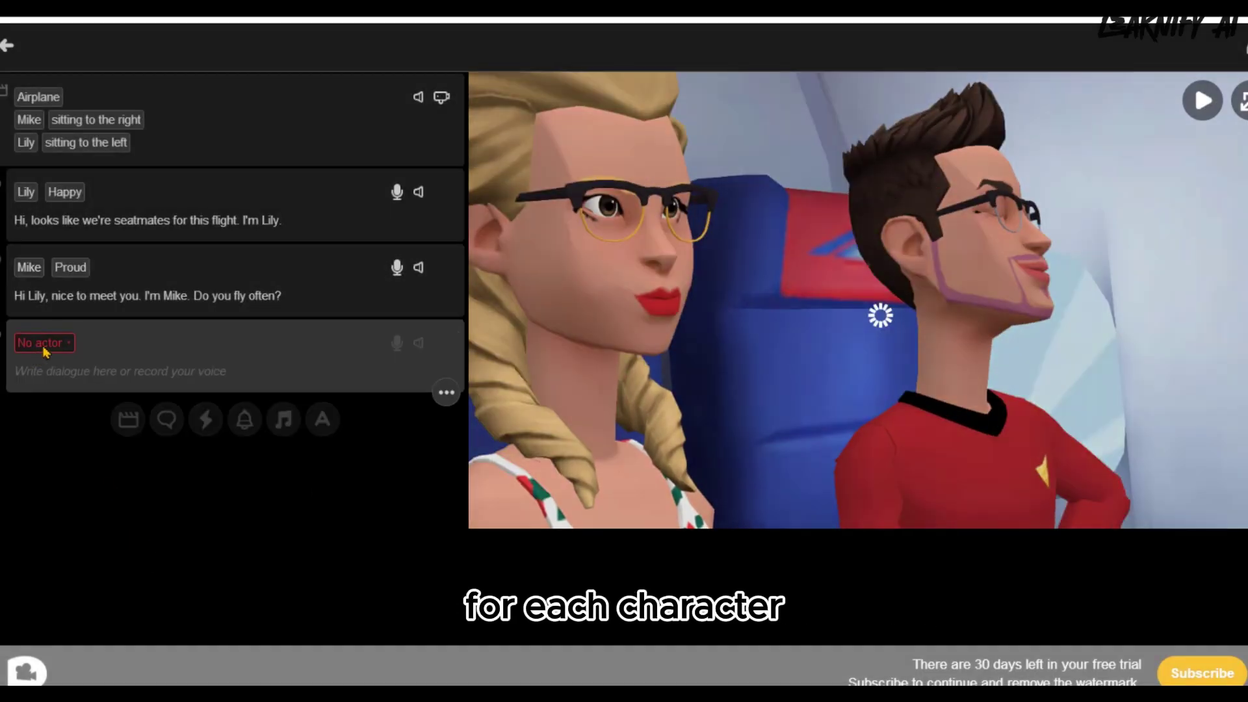
{"action": "left_click", "coordinate": [45, 346]}
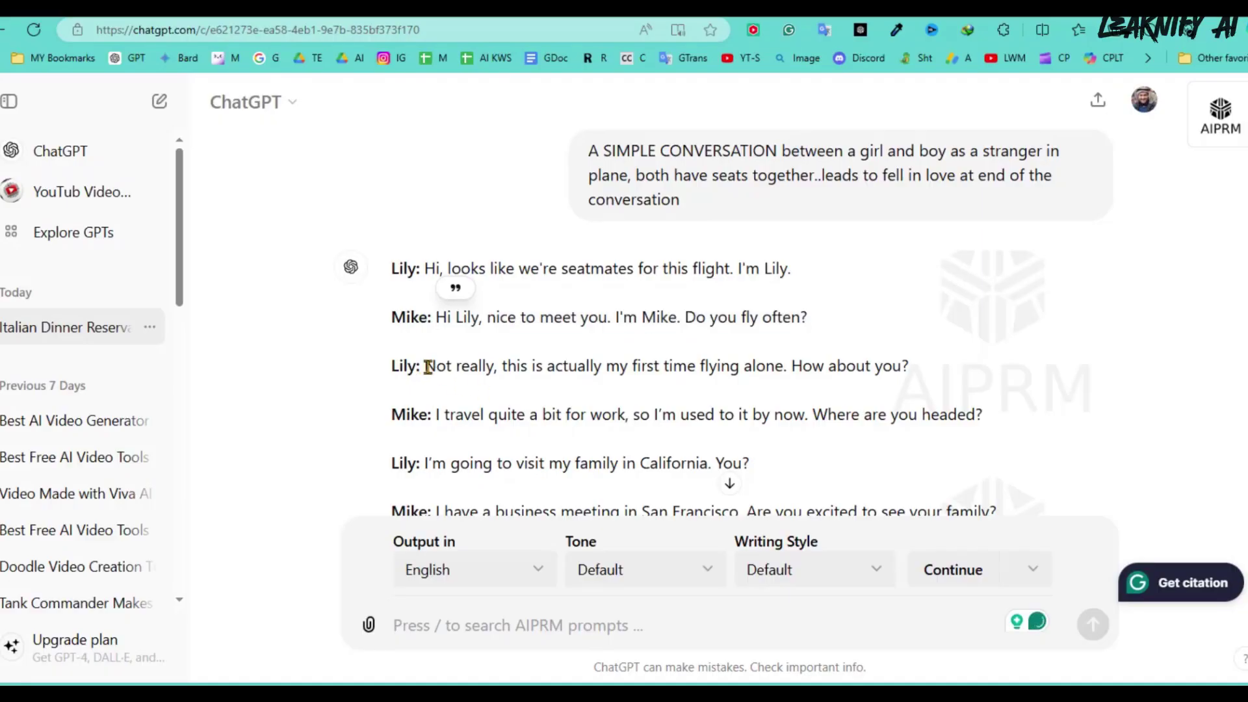
Copy Lily's next line about flying alone from the ChatGPT conversation
{"action": "left_click_drag", "start_coordinate": [425, 366], "coordinate": [941, 362]}
{"action": "right_click", "coordinate": [942, 362]}
{"action": "left_click", "coordinate": [922, 322]}
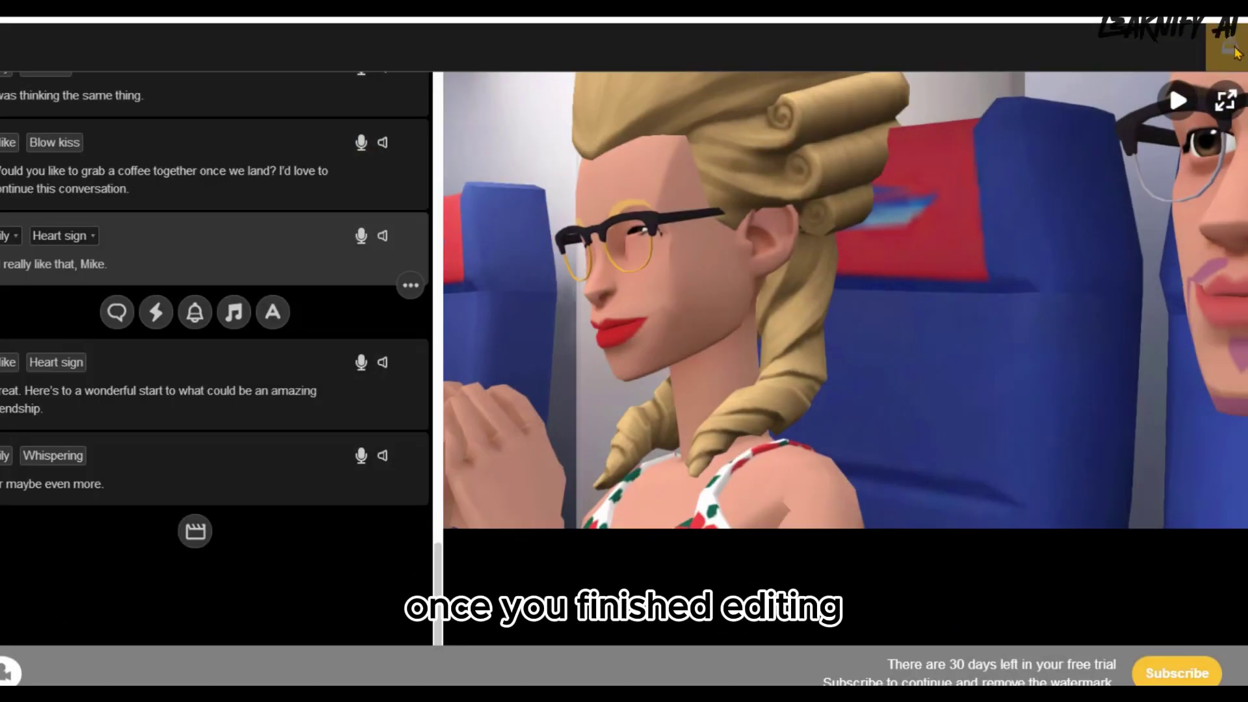
Render the airplane video at 1080p with subtitles embedded in the export
{"action": "left_click", "coordinate": [1230, 47]}
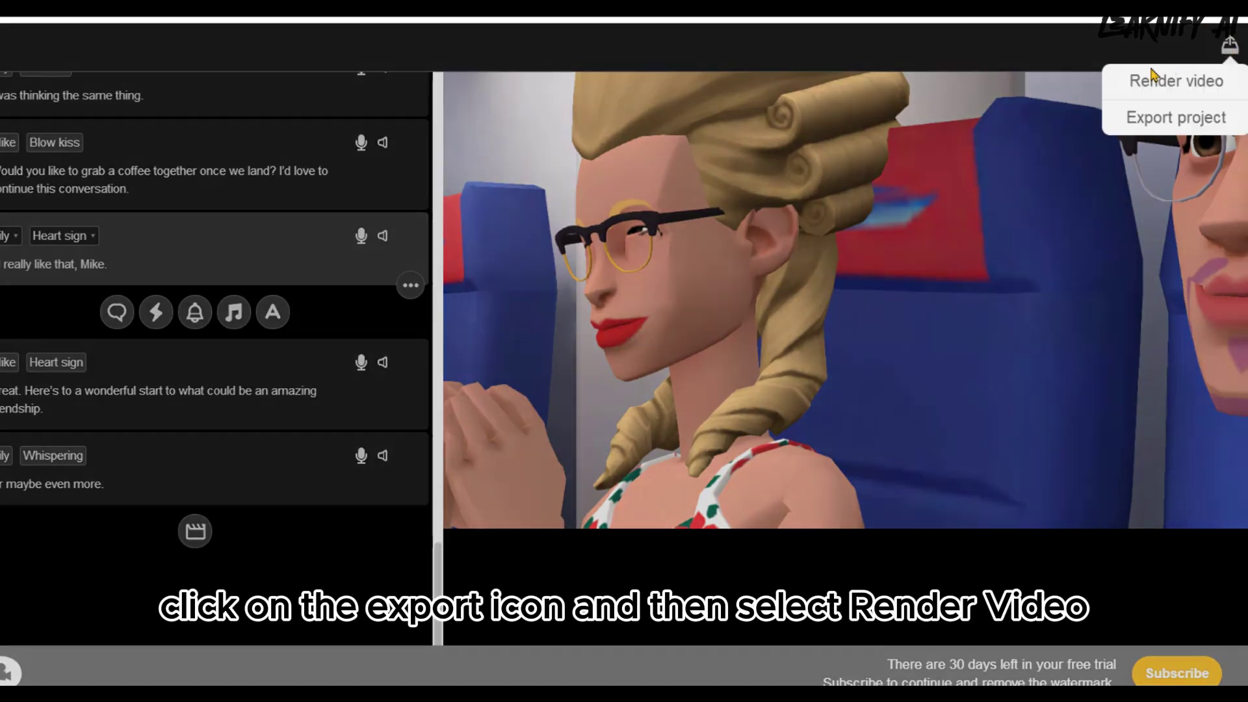
{"action": "left_click", "coordinate": [1149, 84]}
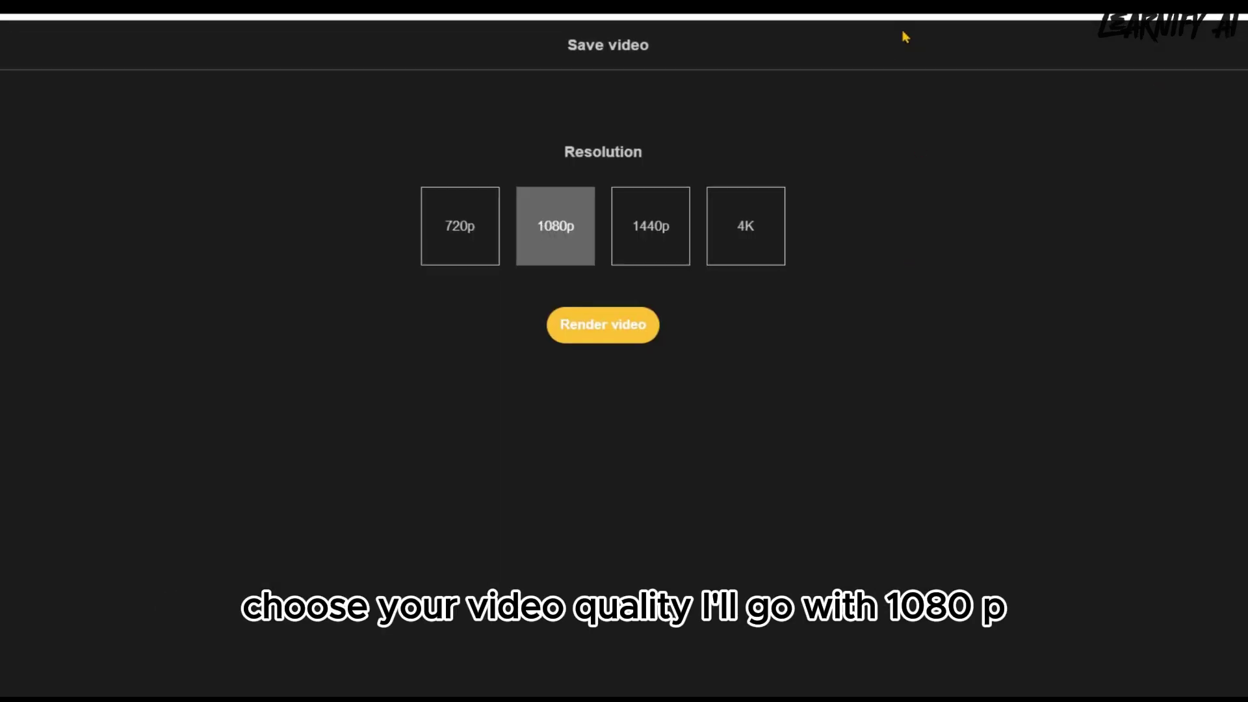
{"action": "left_click", "coordinate": [584, 368]}
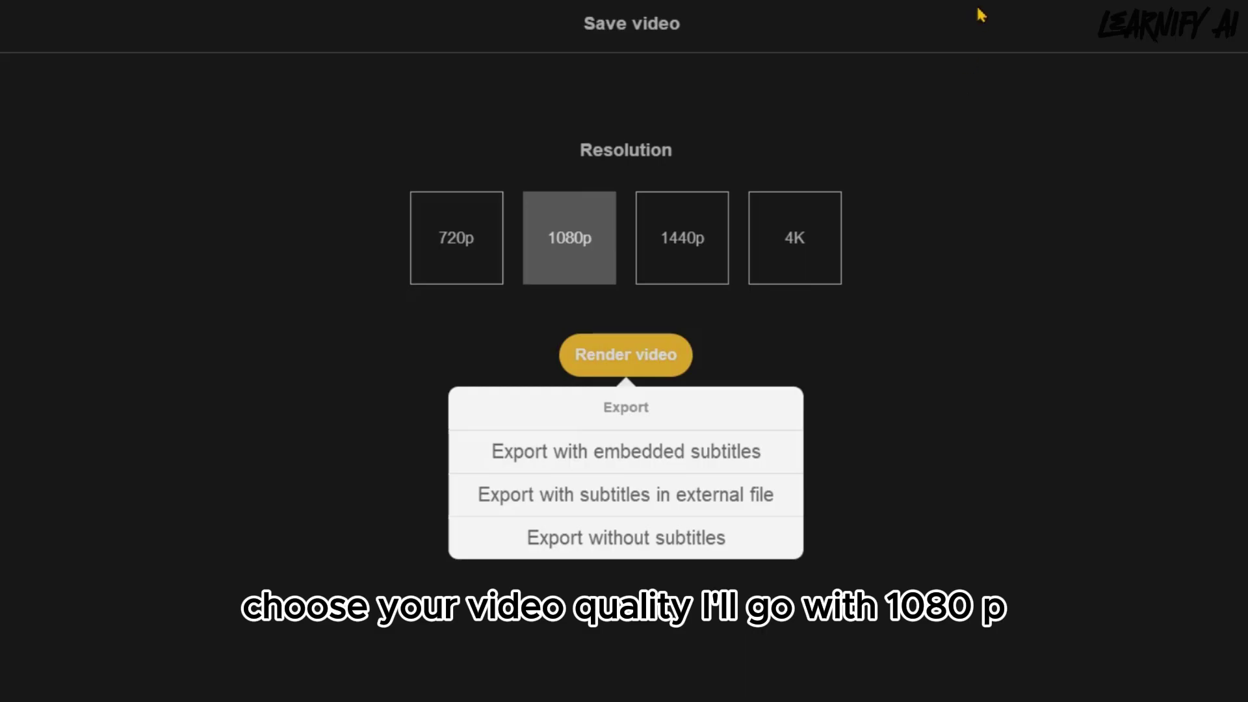
{"action": "left_click", "coordinate": [622, 463]}
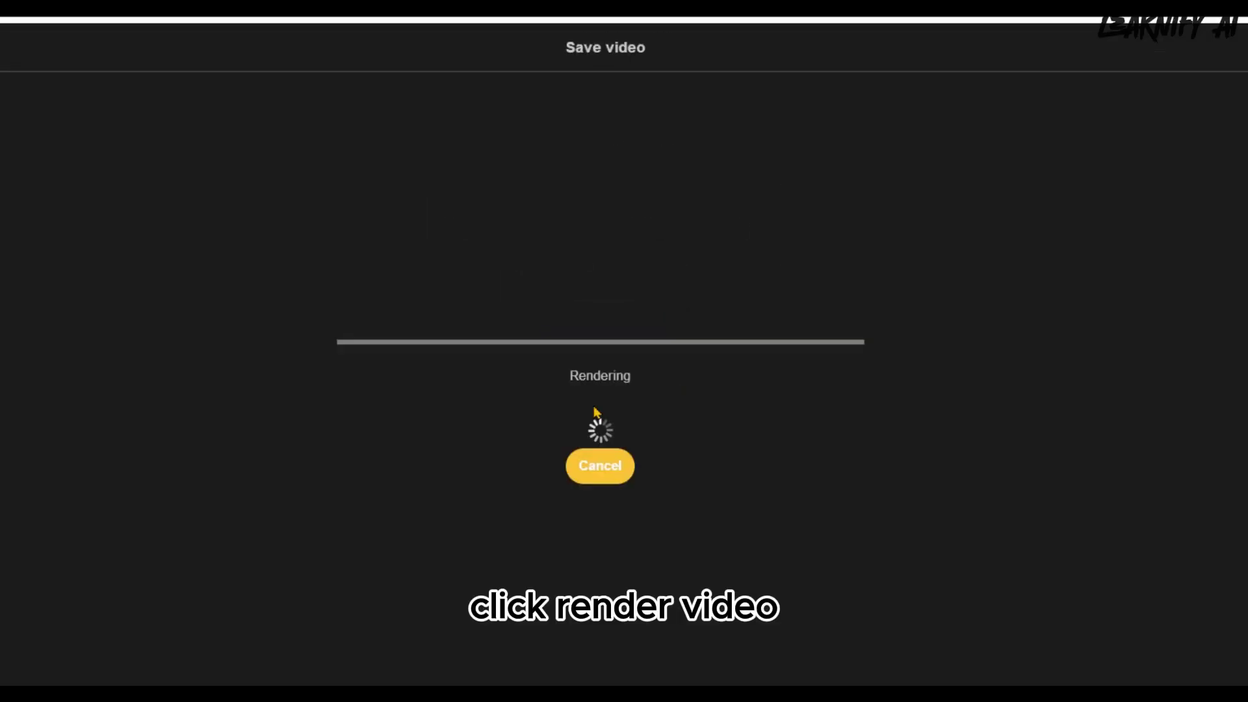